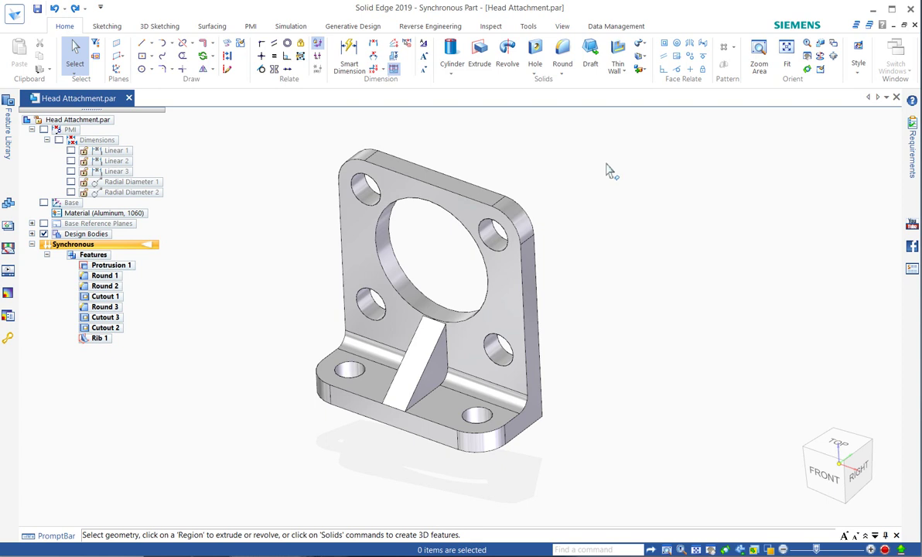
Show the 2.125 dimension (Linear 3) attached to the base flange's bottom face as PMI
{"action": "left_click", "coordinate": [456, 458]}
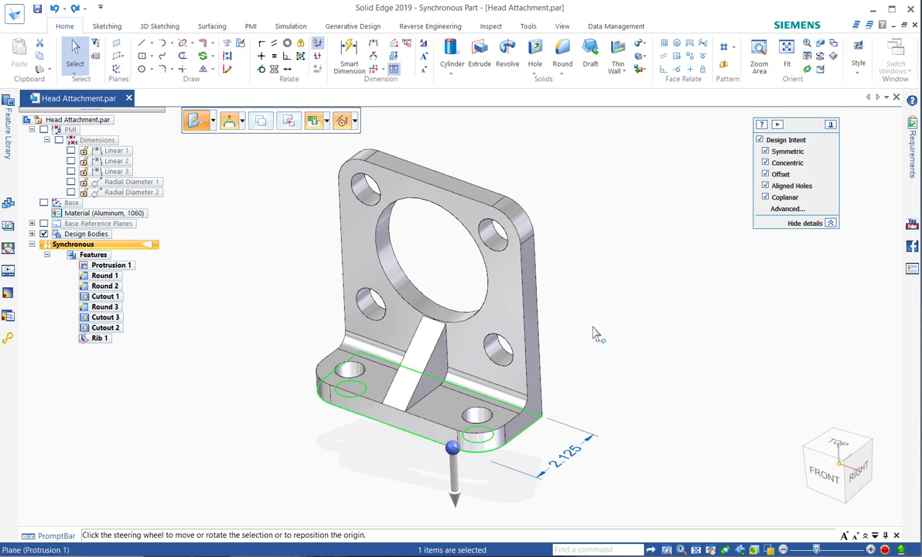
{"action": "right_click", "coordinate": [586, 292]}
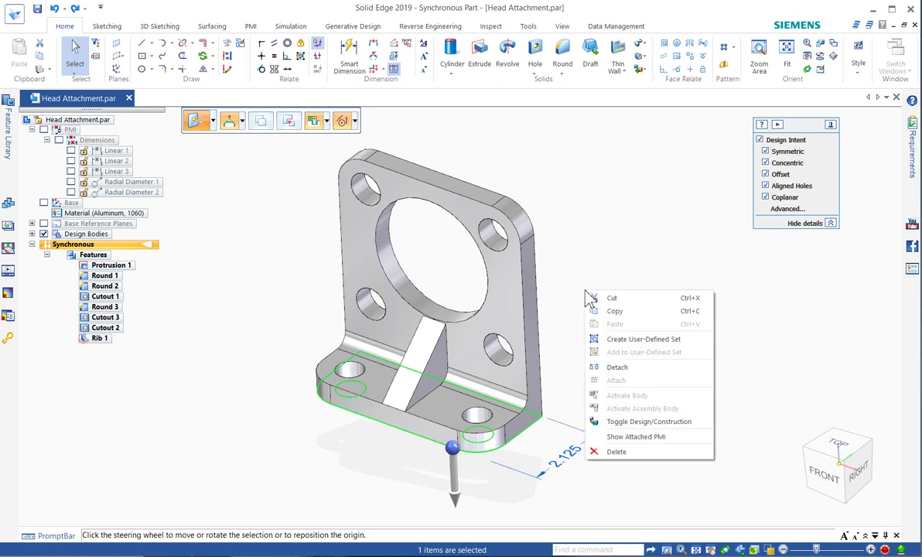
{"action": "left_click", "coordinate": [634, 437]}
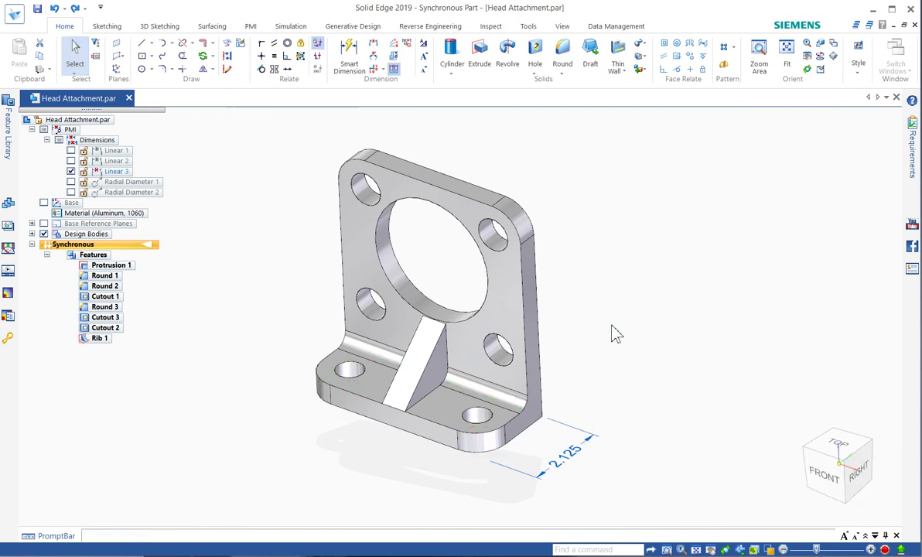
{"action": "left_click", "coordinate": [581, 284]}
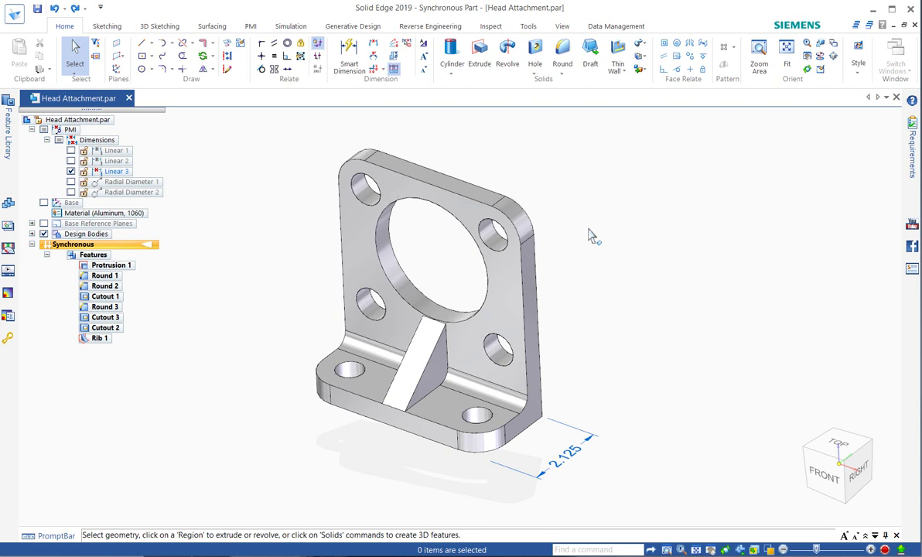
{"action": "right_click", "coordinate": [587, 260]}
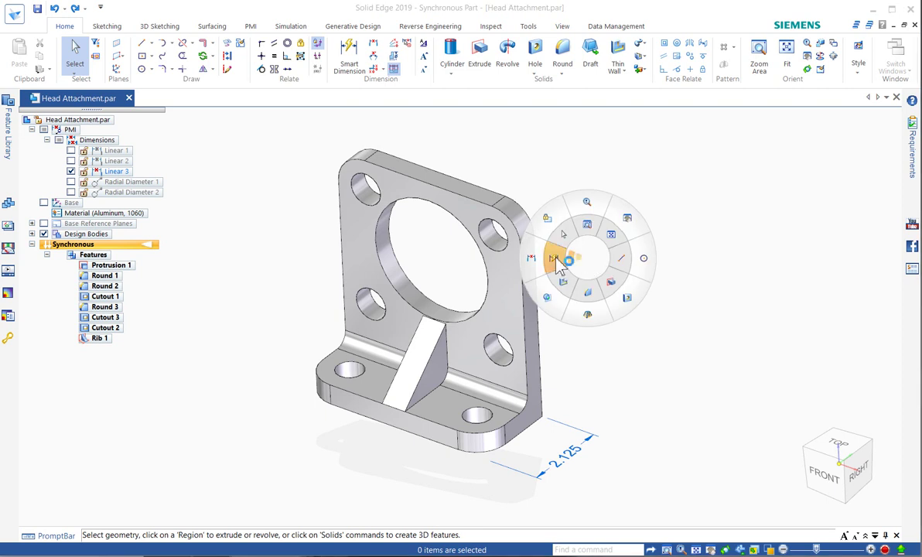
{"action": "left_click", "coordinate": [557, 258]}
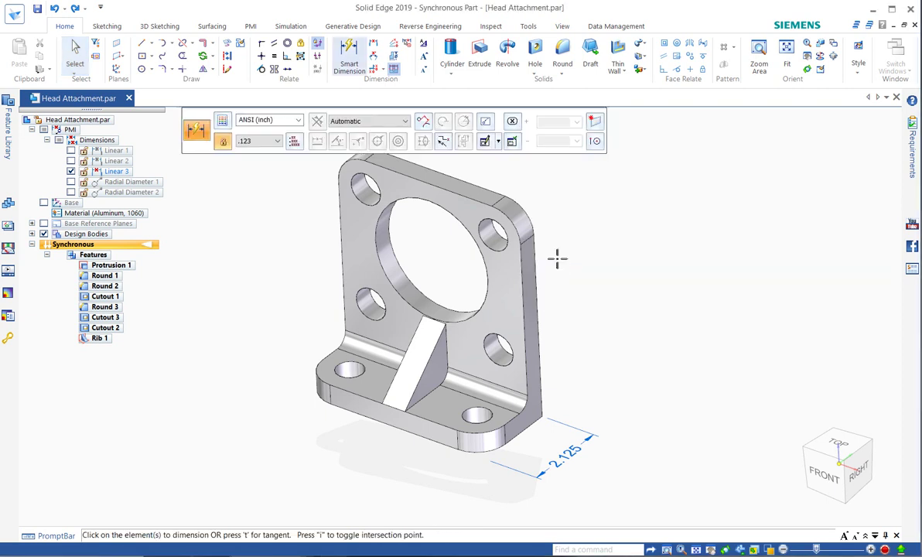
{"action": "left_click", "coordinate": [528, 320]}
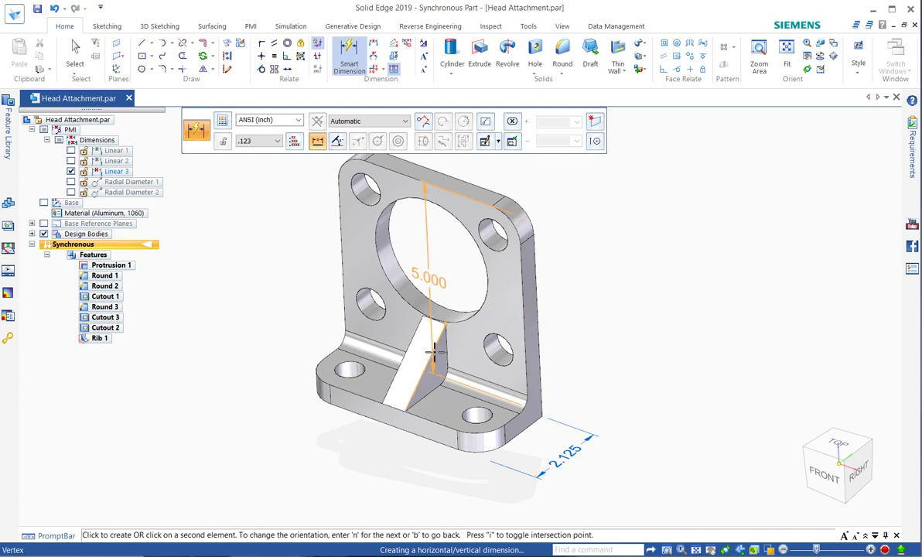
{"action": "left_click", "coordinate": [433, 325]}
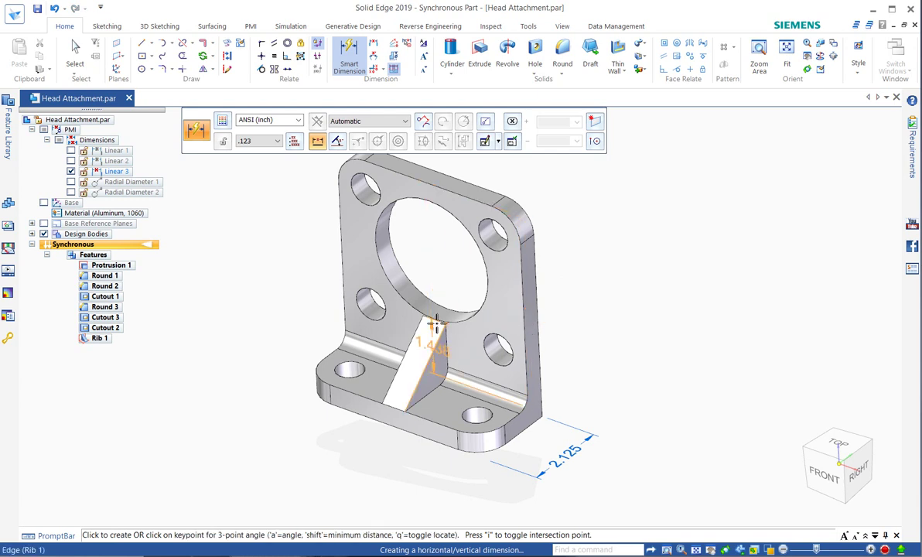
{"action": "left_click", "coordinate": [455, 266]}
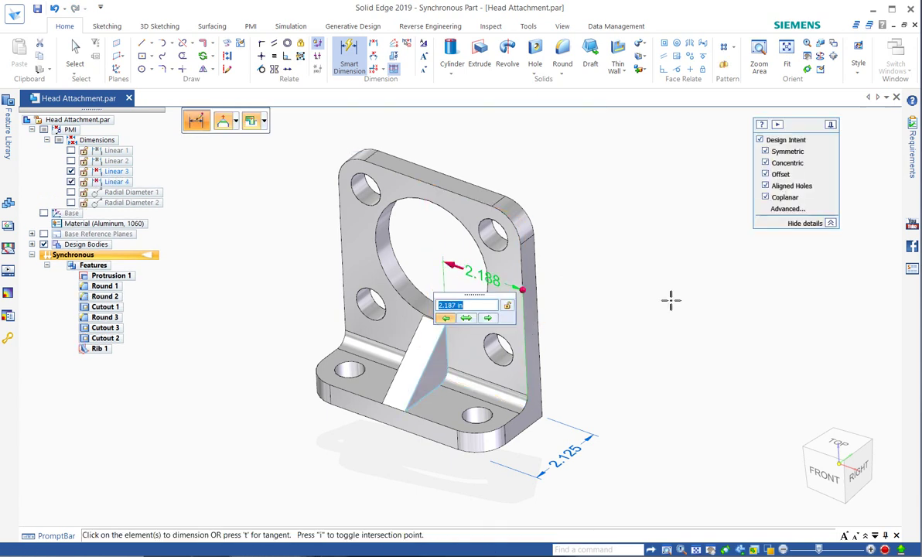
{"action": "type", "text": "2.078"}
{"action": "key", "text": "Return"}
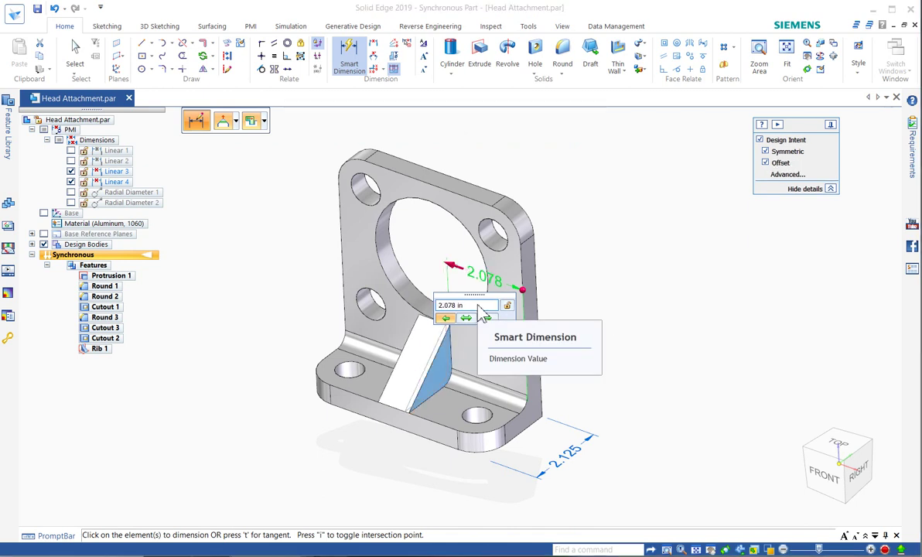
{"action": "key", "text": "ctrl+z"}
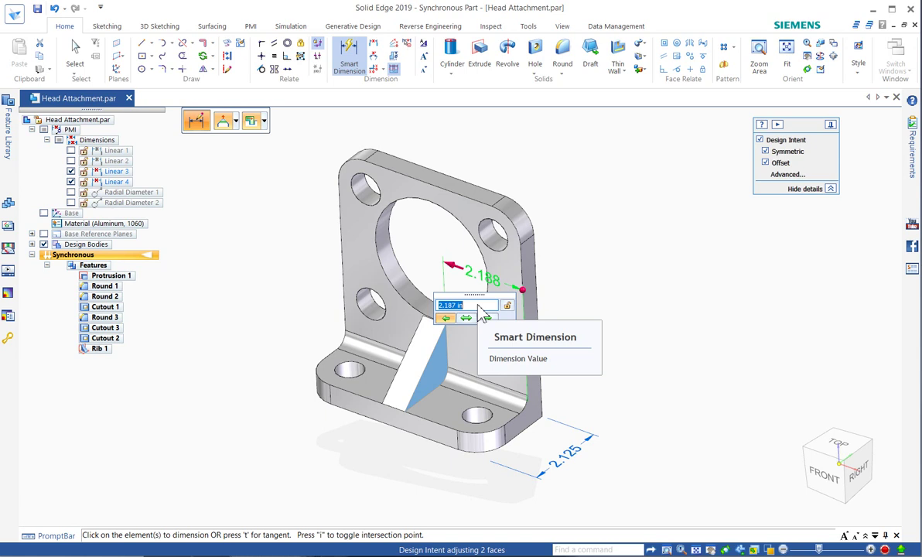
{"action": "key", "text": "Escape"}
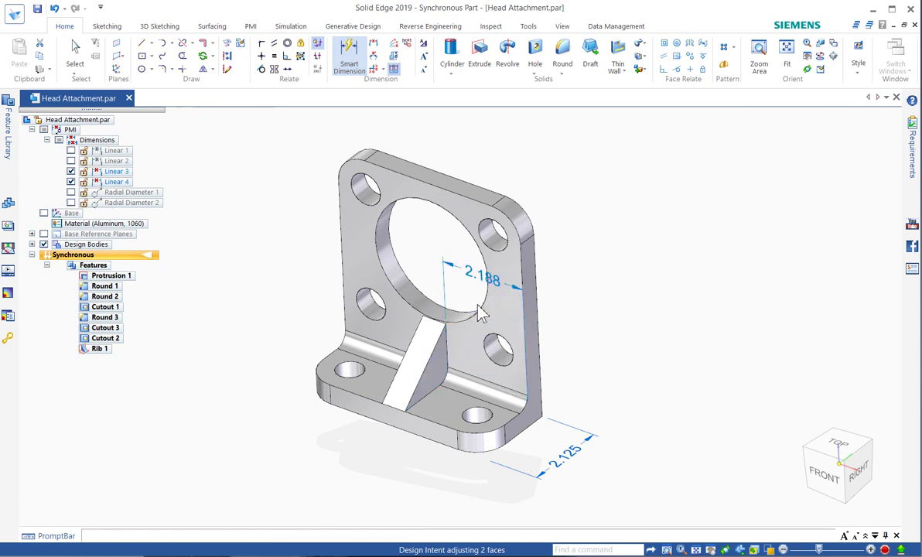
{"action": "key", "text": "Escape"}
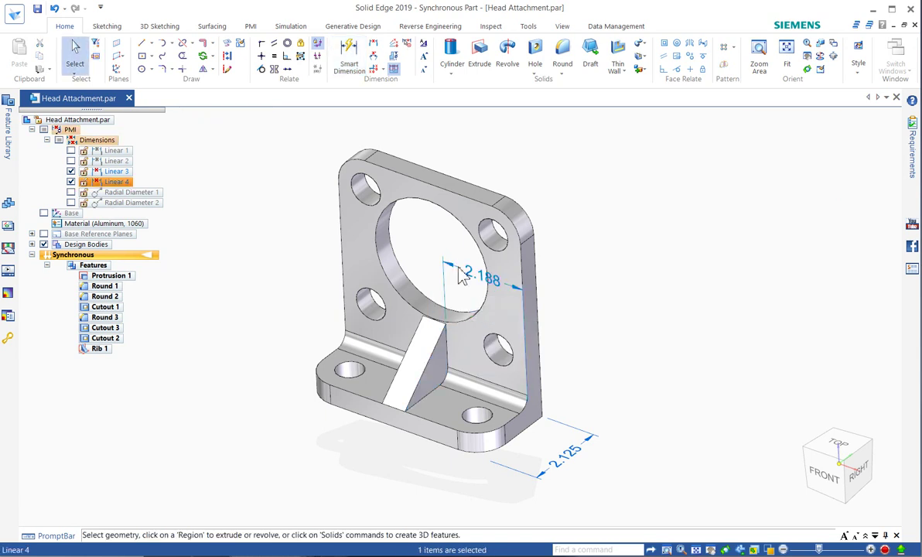
{"action": "left_click", "coordinate": [459, 269]}
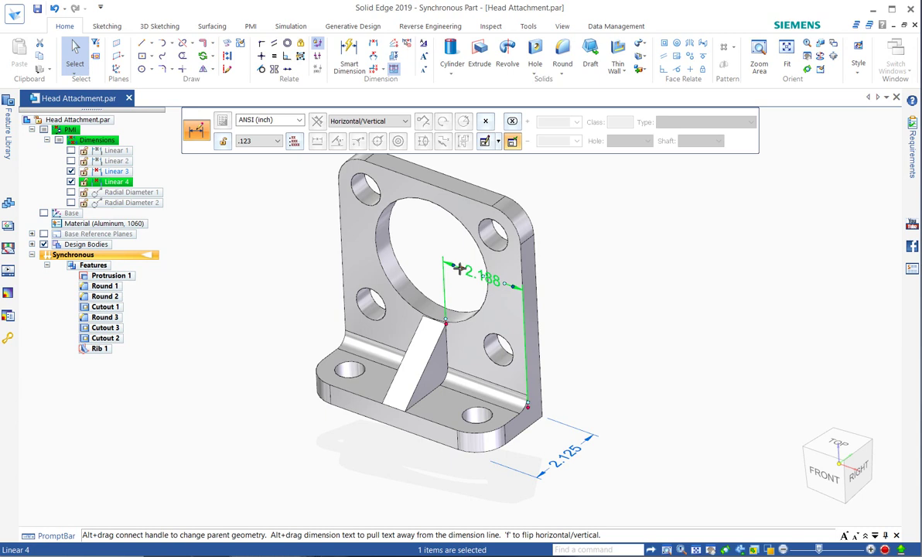
{"action": "key", "text": "Delete"}
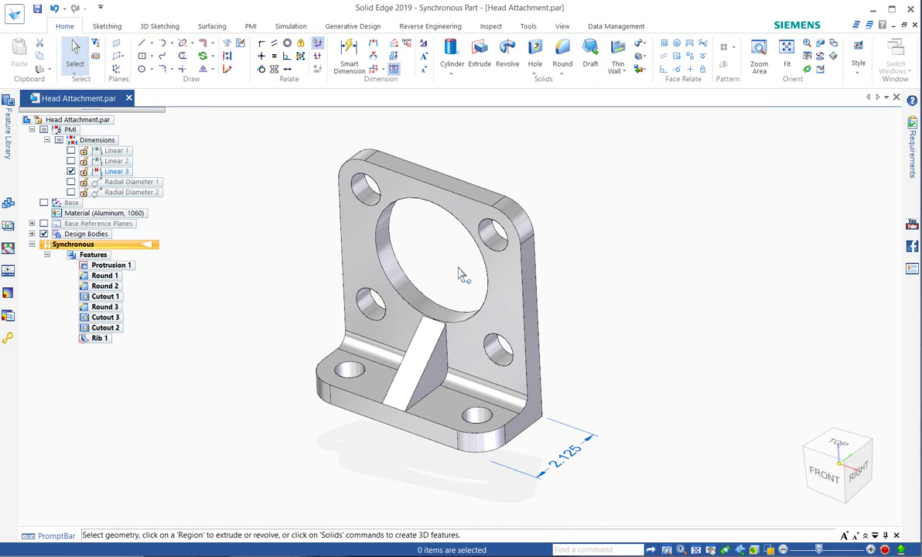
Place a 5.000 width dimension (Linear 4) along the top edge of the upright plate with Smart Dimension
{"action": "right_click", "coordinate": [602, 258]}
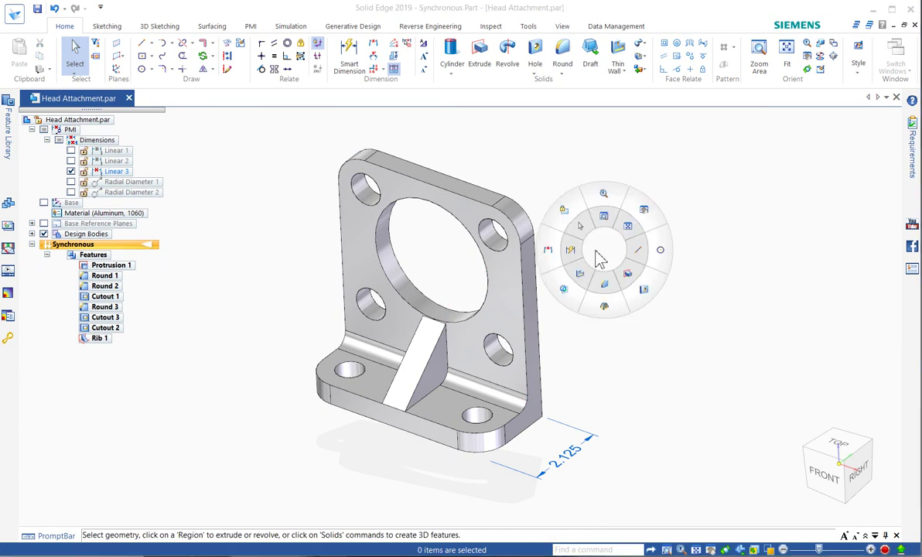
{"action": "left_click", "coordinate": [572, 252]}
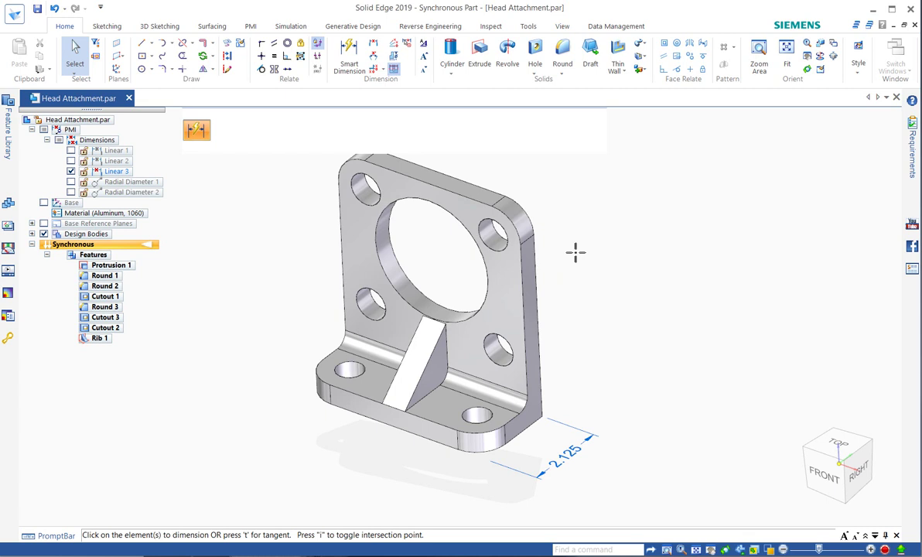
{"action": "right_click", "coordinate": [447, 190]}
{"action": "left_click", "coordinate": [472, 200]}
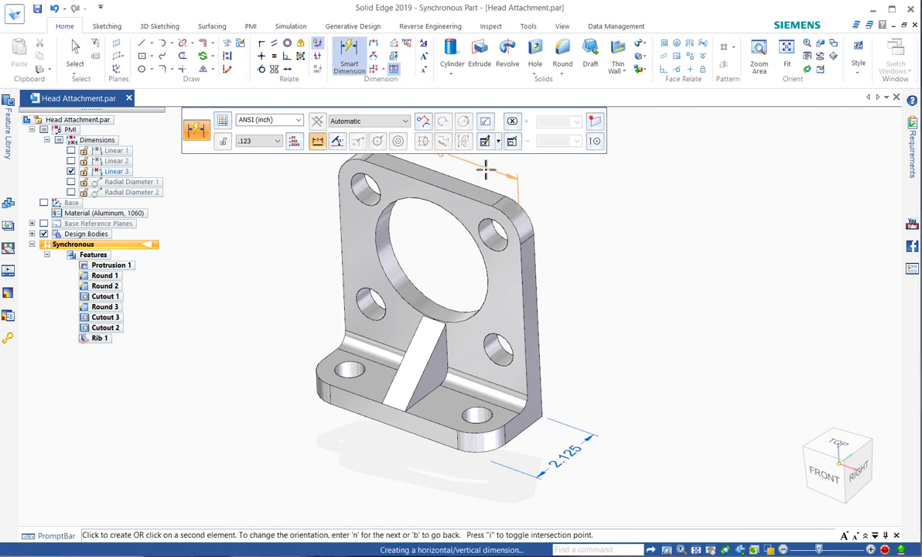
{"action": "left_click", "coordinate": [483, 168]}
{"action": "key", "text": "Escape"}
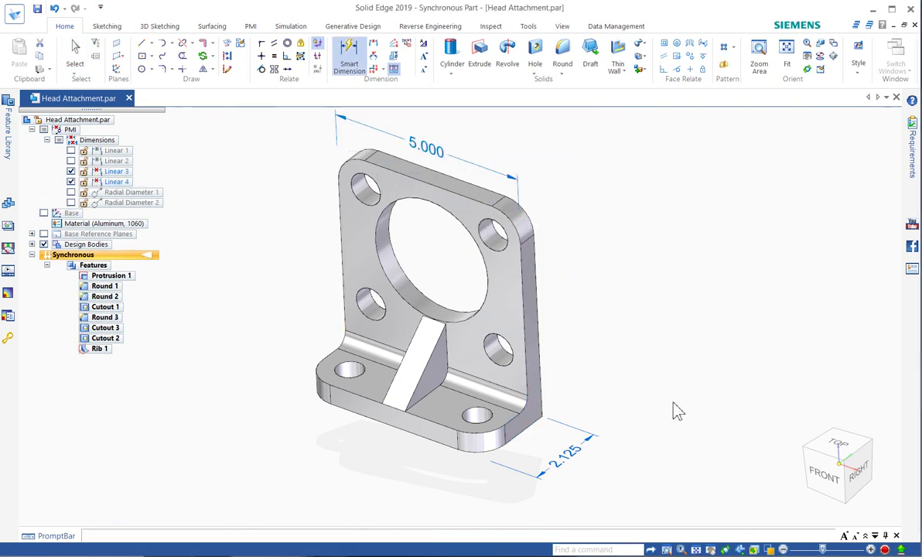
{"action": "key", "text": "Escape"}
{"action": "scroll", "coordinate": [689, 457], "scroll_direction": "down", "scroll_amount": 3}
{"action": "scroll", "coordinate": [475, 217], "scroll_direction": "up", "scroll_amount": 3}
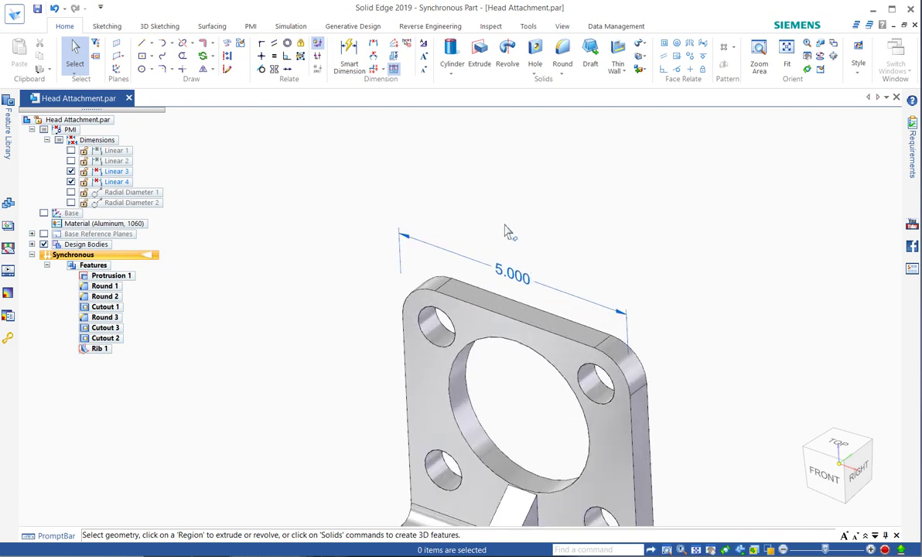
{"action": "scroll", "coordinate": [419, 205], "scroll_direction": "down", "scroll_amount": 3}
{"action": "scroll", "coordinate": [499, 233], "scroll_direction": "up", "scroll_amount": 1}
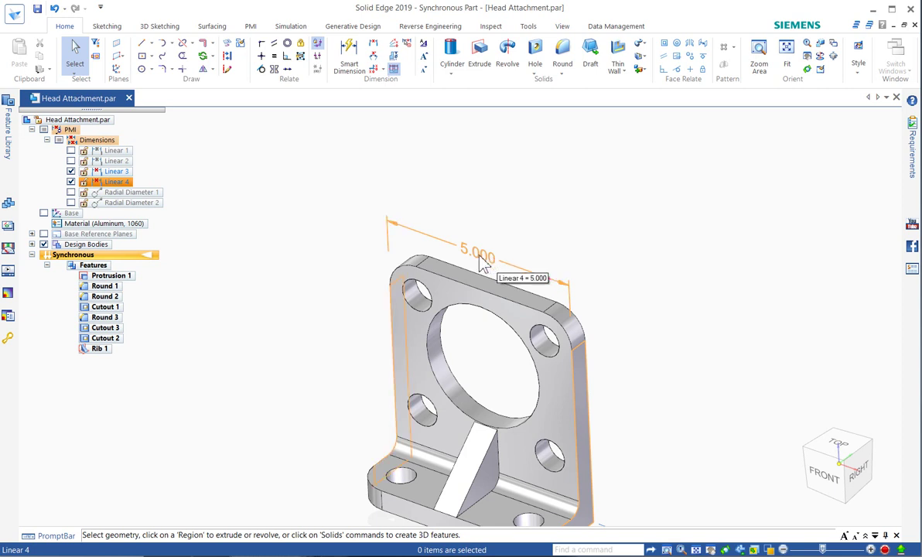
{"action": "left_click", "coordinate": [480, 259]}
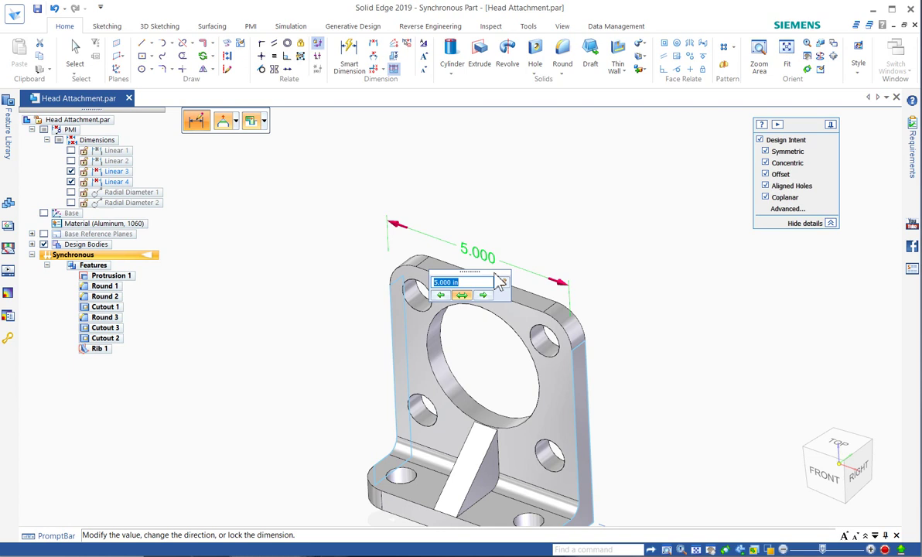
{"action": "scroll", "coordinate": [481, 282], "scroll_direction": "up", "scroll_amount": 1}
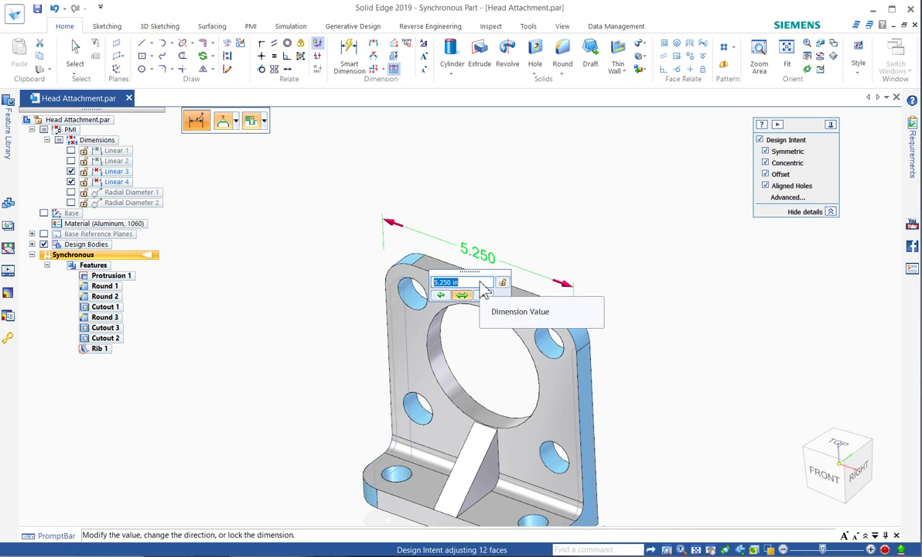
{"action": "left_click", "coordinate": [498, 218]}
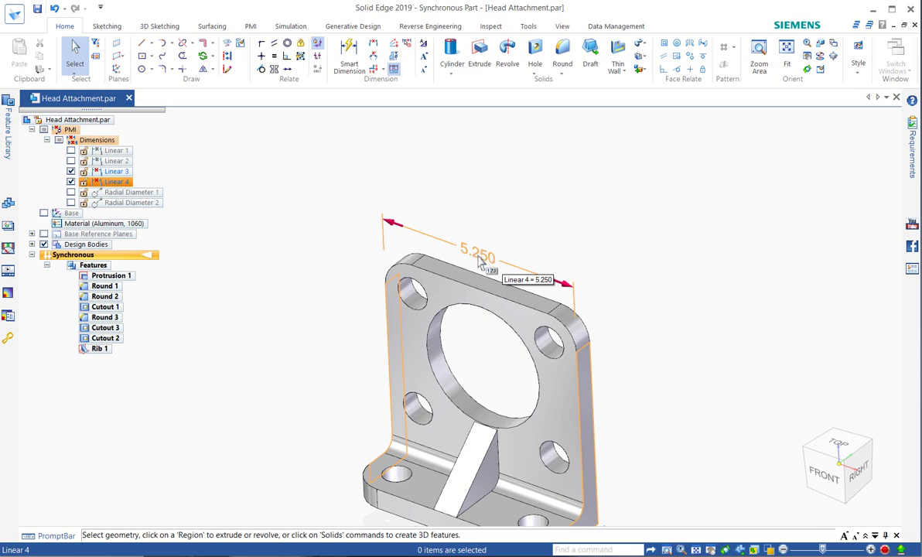
{"action": "left_click", "coordinate": [479, 262]}
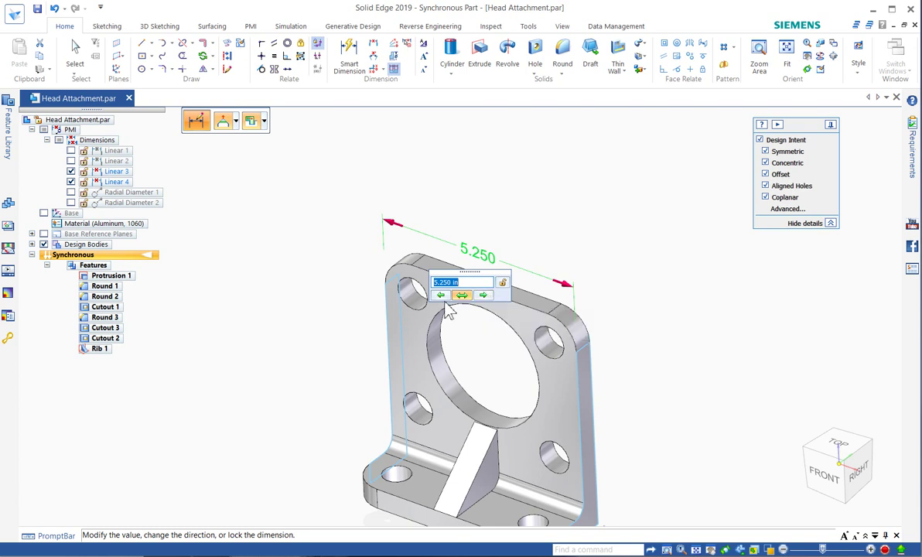
Try changing the 2.125 flange dimension to 2.231, then close the edit keeping 2.125
{"action": "key", "text": "Escape"}
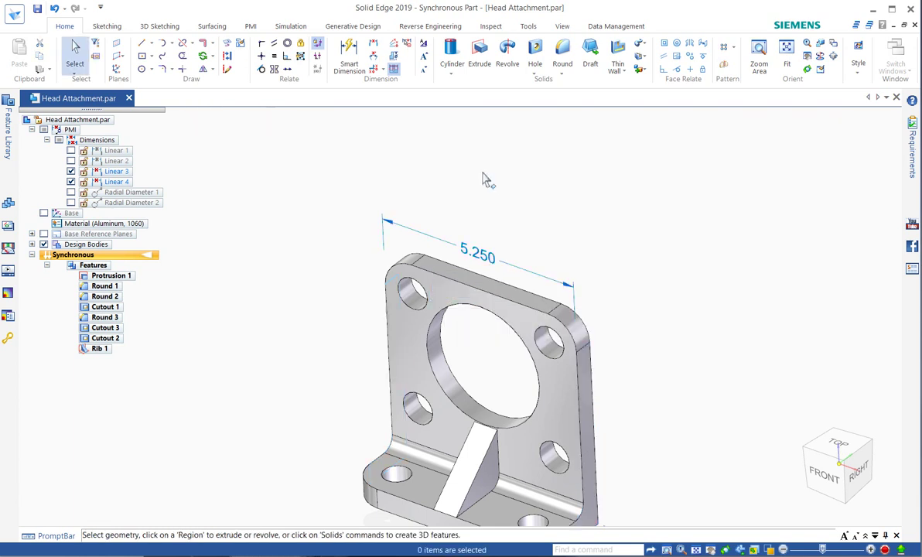
{"action": "scroll", "coordinate": [487, 180], "scroll_direction": "down", "scroll_amount": 3}
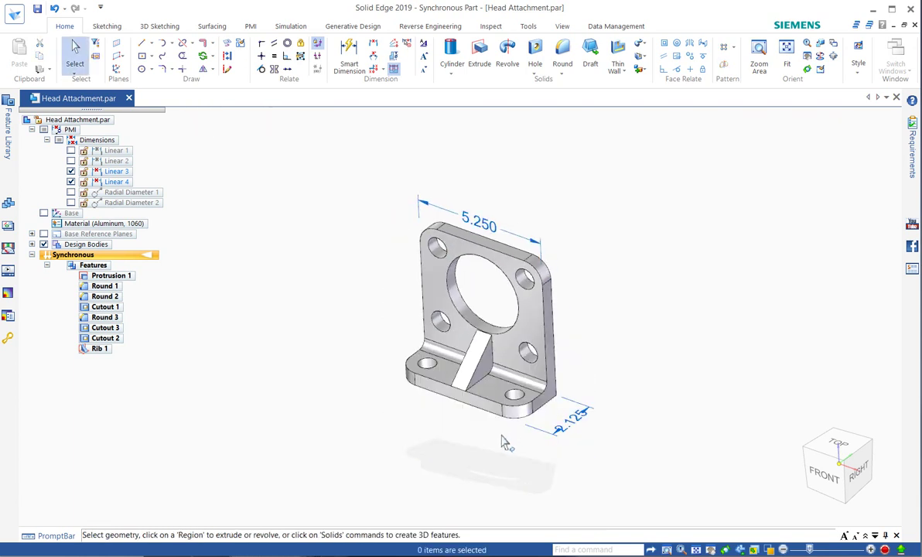
{"action": "scroll", "coordinate": [500, 422], "scroll_direction": "up", "scroll_amount": 2}
{"action": "scroll", "coordinate": [503, 413], "scroll_direction": "up", "scroll_amount": 2}
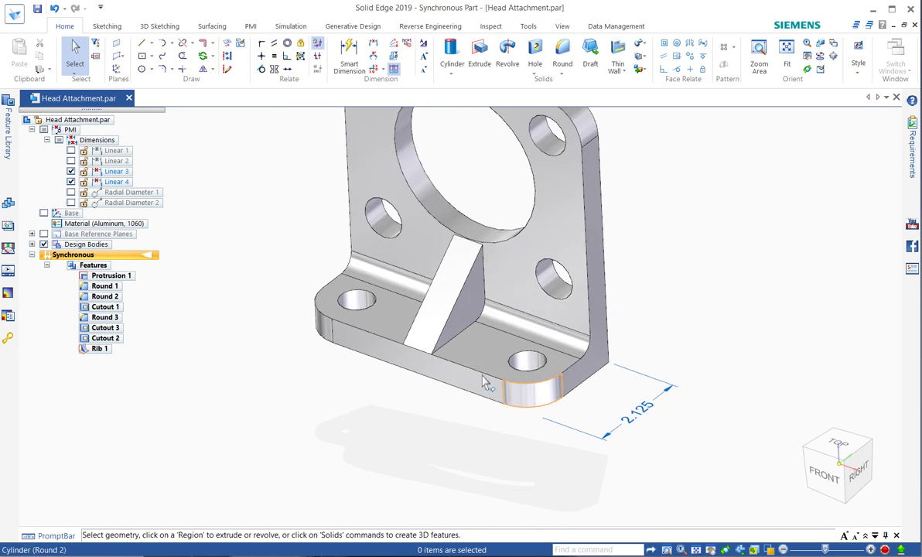
{"action": "left_click", "coordinate": [630, 431]}
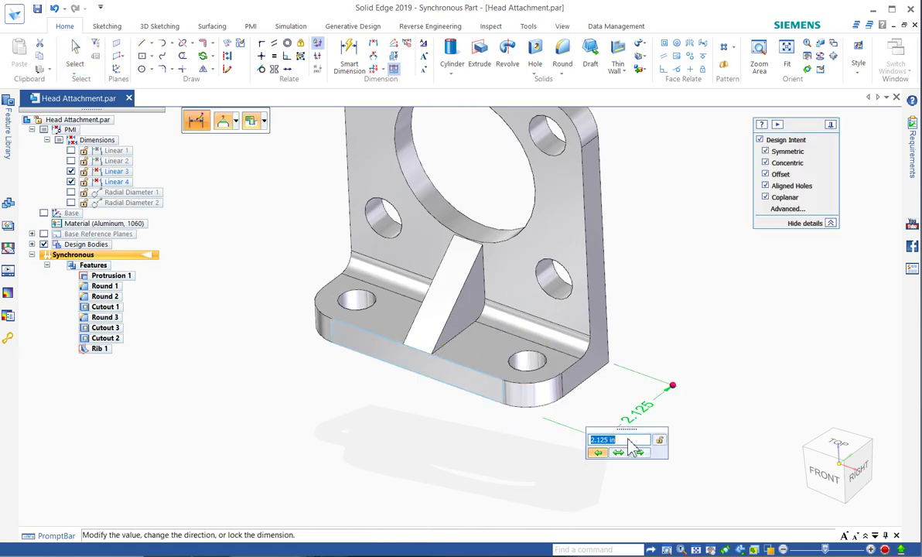
{"action": "type", "text": "2.231"}
{"action": "key", "text": "Return"}
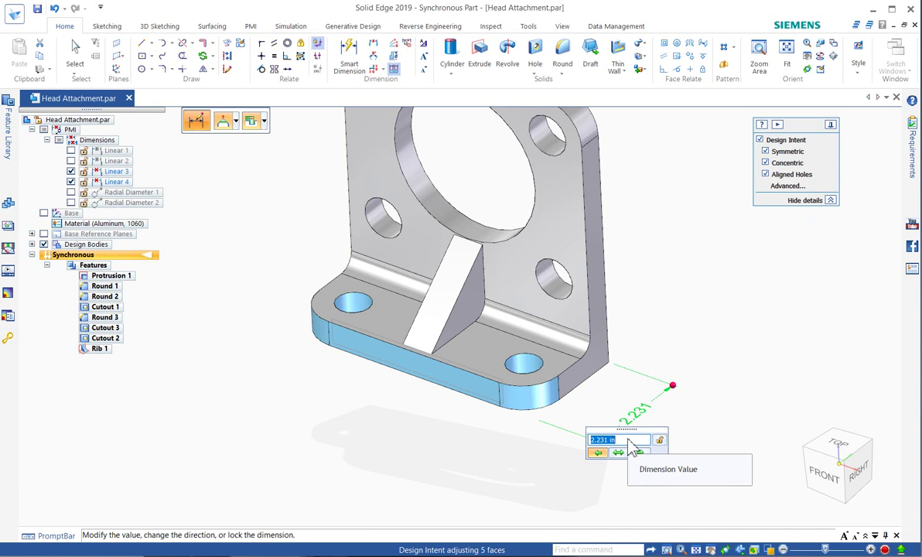
{"action": "scroll", "coordinate": [630, 445], "scroll_direction": "up", "scroll_amount": 1}
{"action": "scroll", "coordinate": [631, 446], "scroll_direction": "down", "scroll_amount": 3}
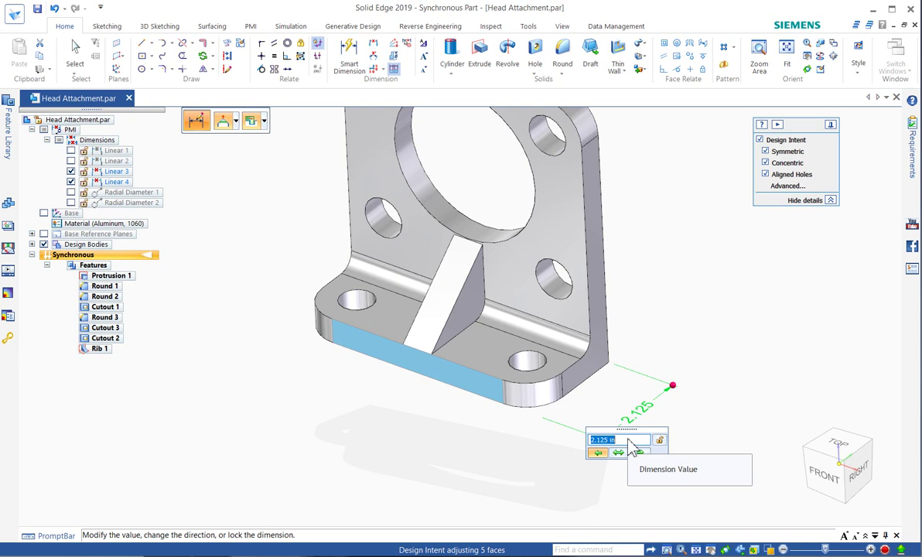
{"action": "key", "text": "Return"}
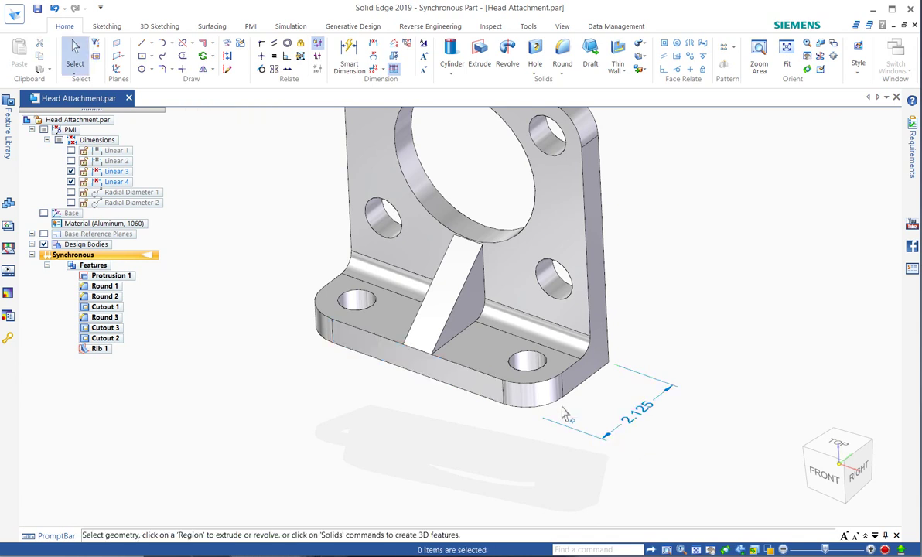
Select the rib's sloped face and the base's front face, then set the flange dimension to 2.656
{"action": "left_click", "coordinate": [438, 301]}
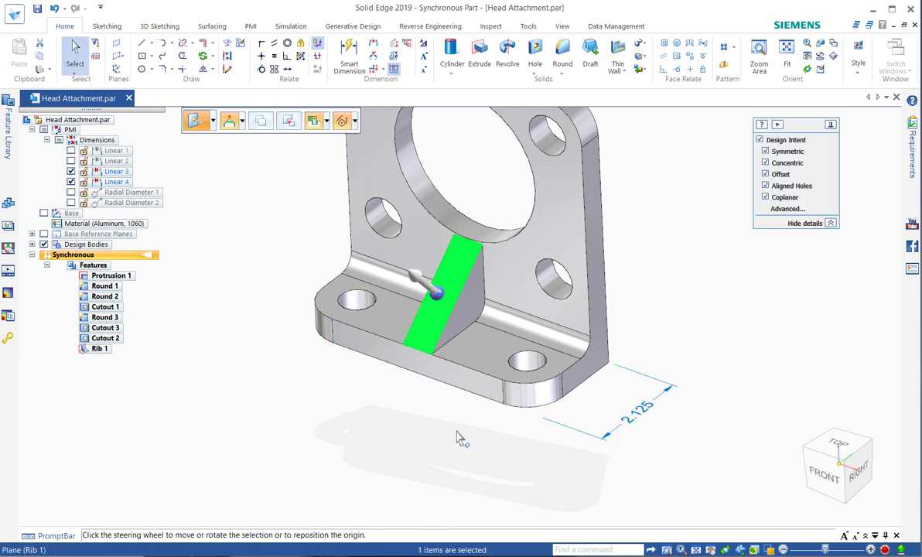
{"action": "left_click", "coordinate": [471, 381], "text": "ctrl"}
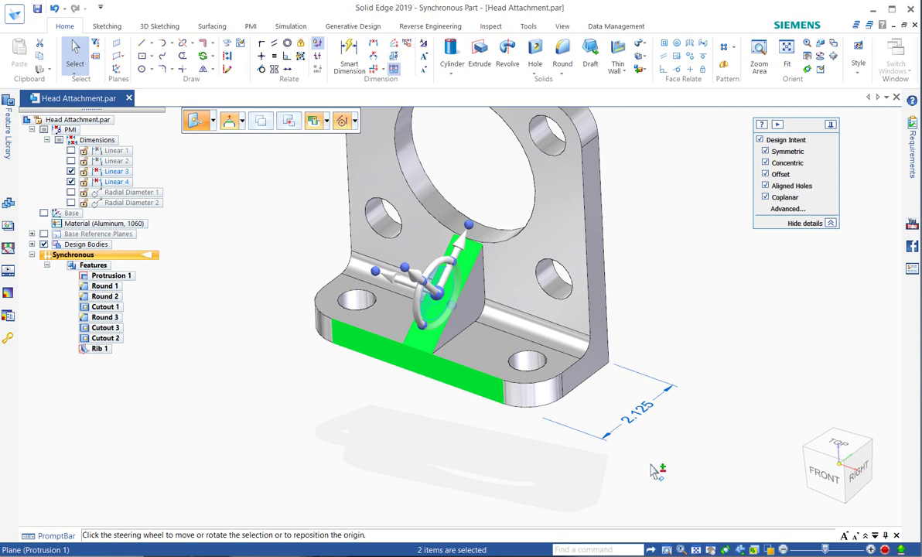
{"action": "left_click", "coordinate": [632, 436]}
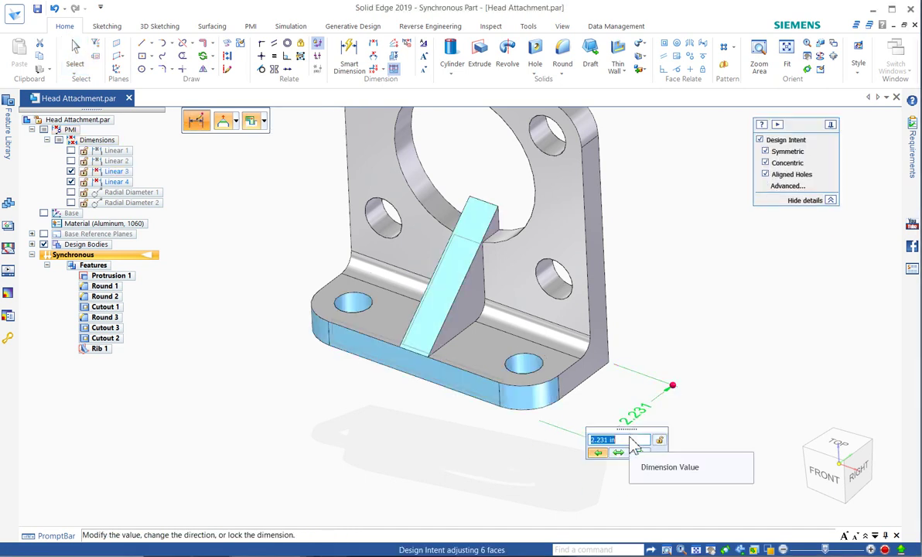
{"action": "scroll", "coordinate": [632, 444], "scroll_direction": "up", "scroll_amount": 1}
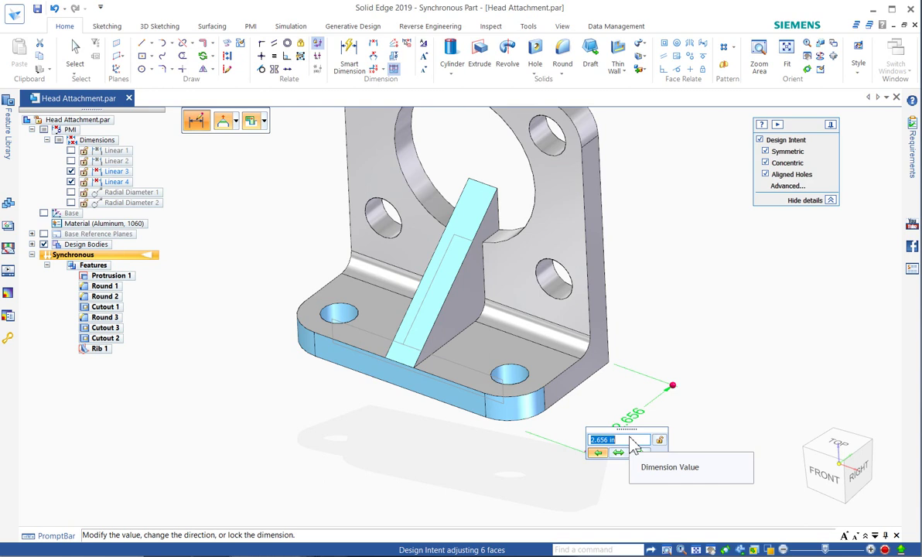
{"action": "key", "text": "Return"}
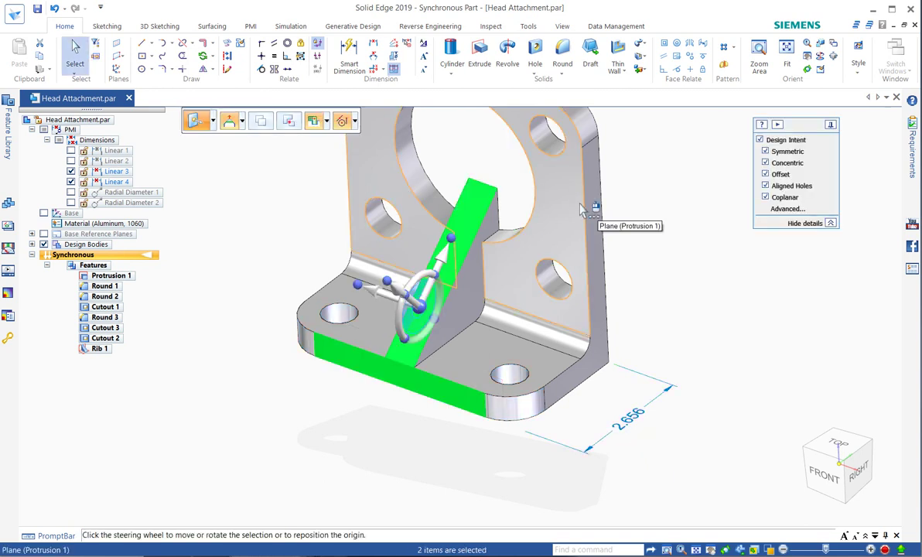
Undo the flange change back to 2.125 and sort the feature list by name
{"action": "left_click", "coordinate": [54, 8]}
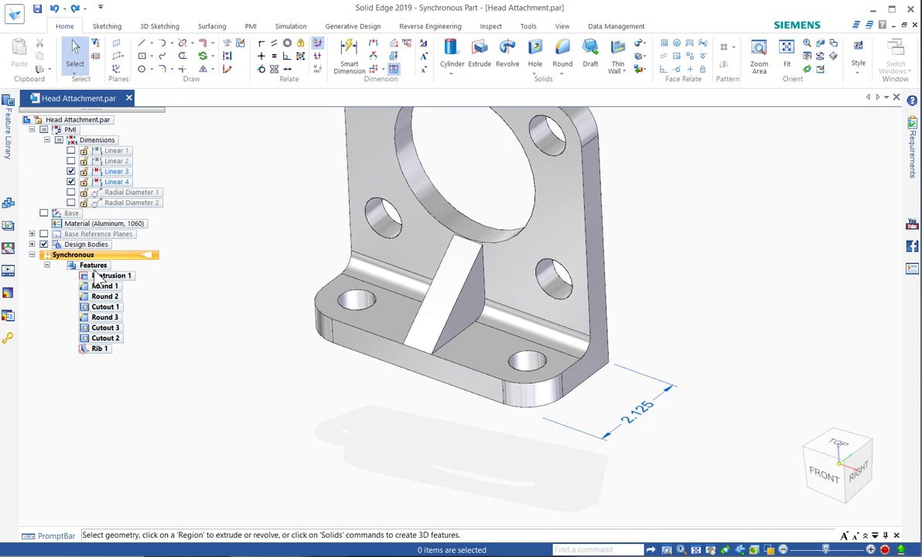
{"action": "right_click", "coordinate": [99, 267]}
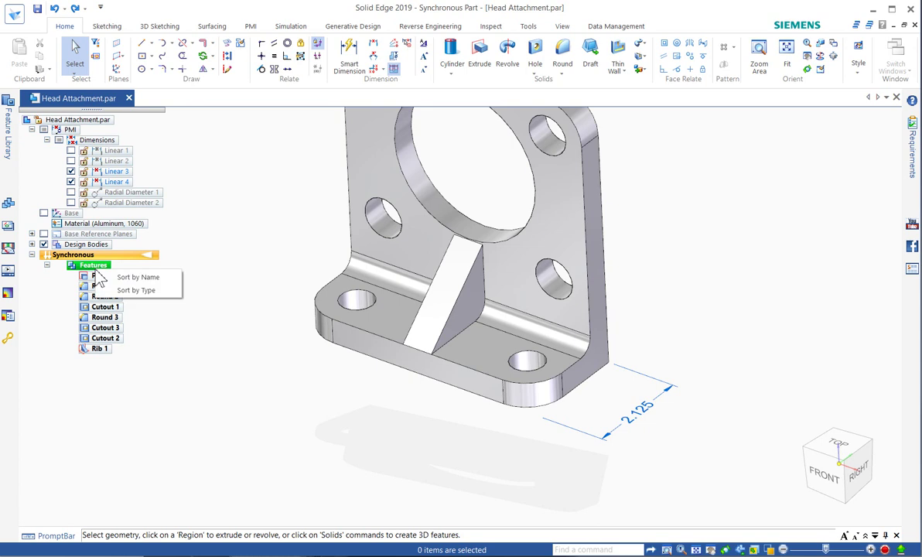
{"action": "left_click", "coordinate": [126, 280]}
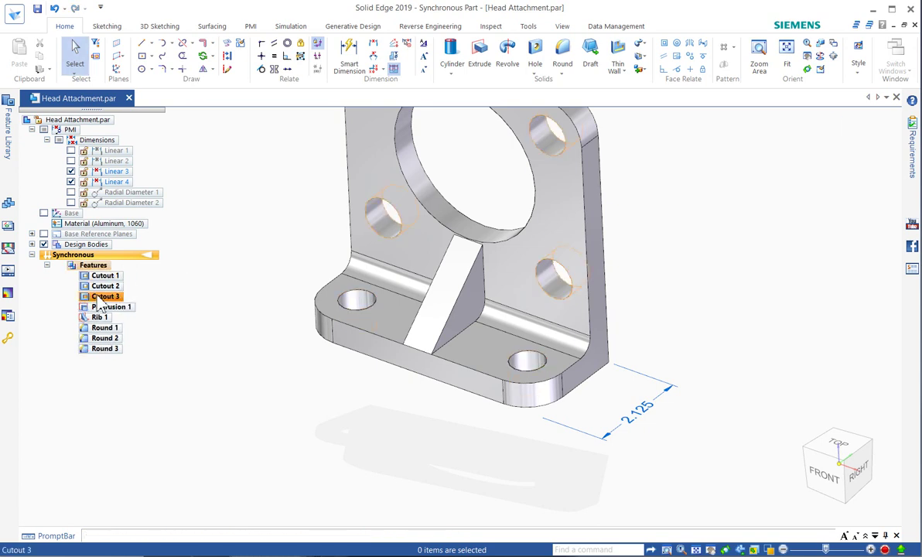
Move Cutout 3 between Round 1 and Round 2, then select the Ø3.095 central bore
{"action": "left_click", "coordinate": [105, 296]}
{"action": "left_click_drag", "start_coordinate": [99, 326], "coordinate": [100, 326]}
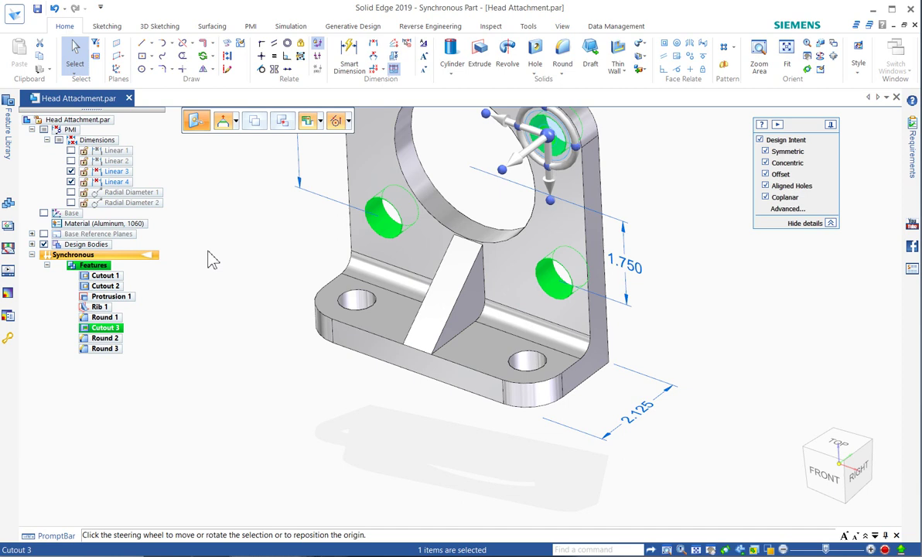
{"action": "left_click", "coordinate": [205, 258]}
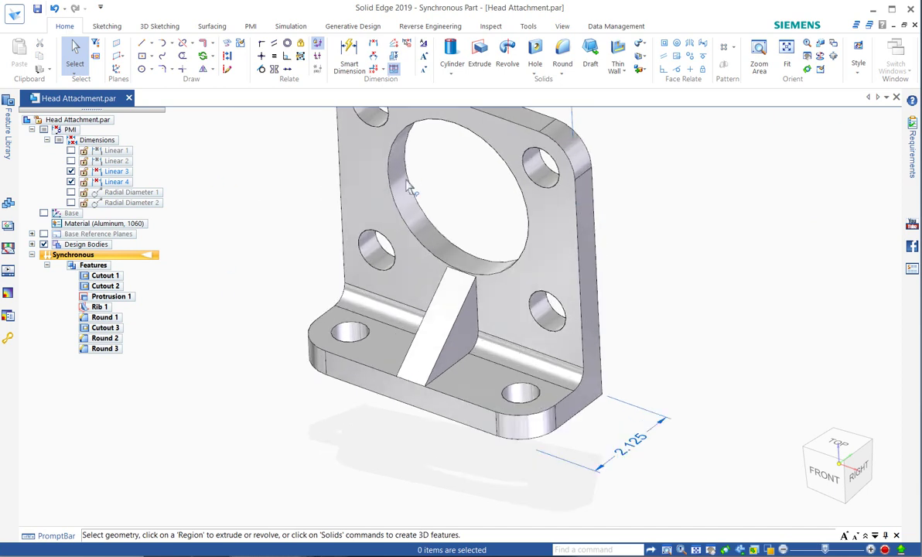
{"action": "left_click", "coordinate": [438, 249]}
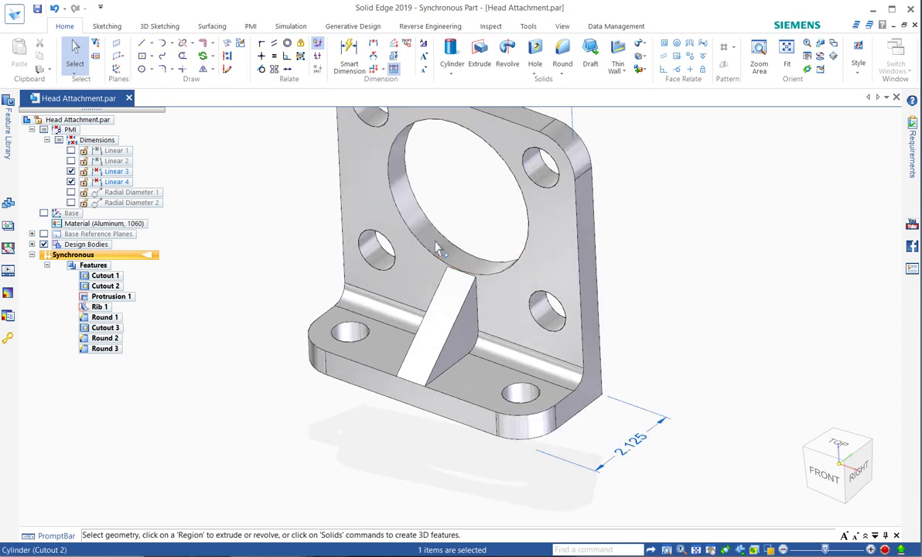
{"action": "right_click", "coordinate": [304, 221]}
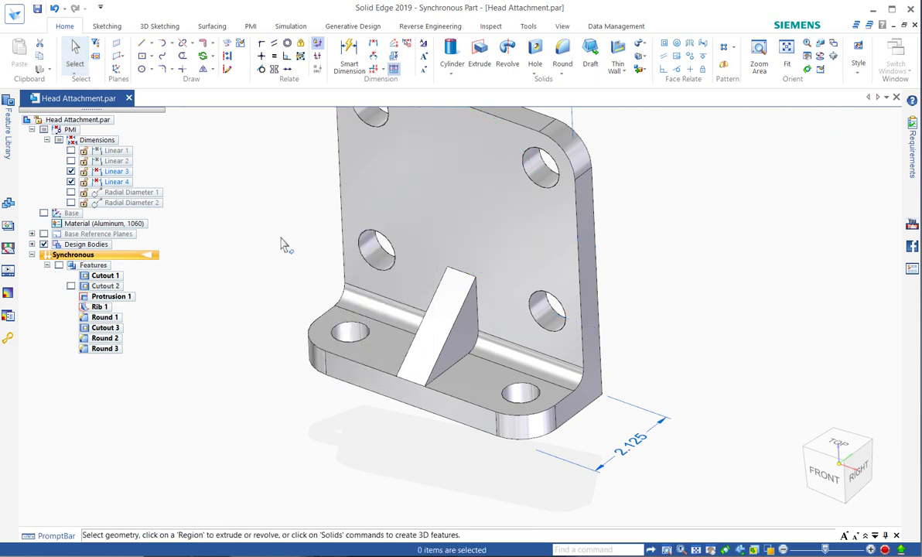
{"action": "left_click", "coordinate": [432, 341]}
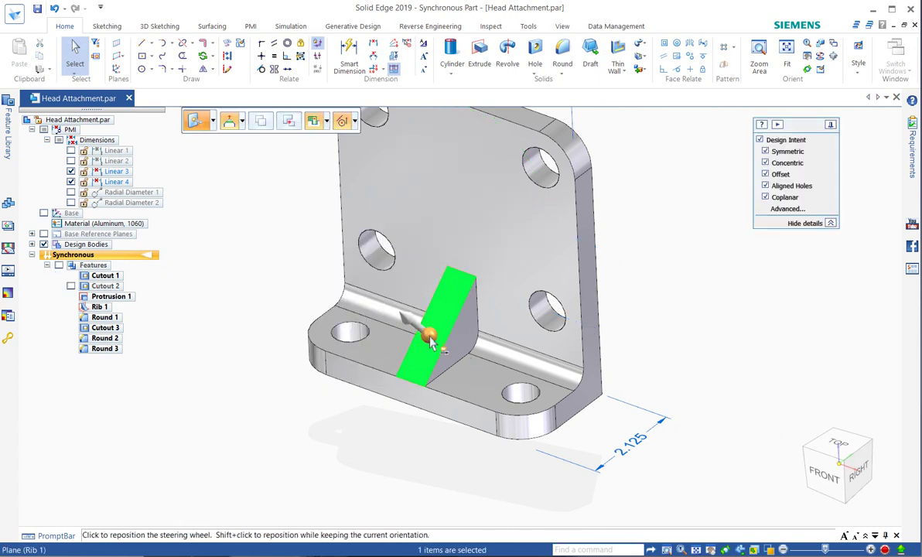
{"action": "left_click", "coordinate": [625, 464]}
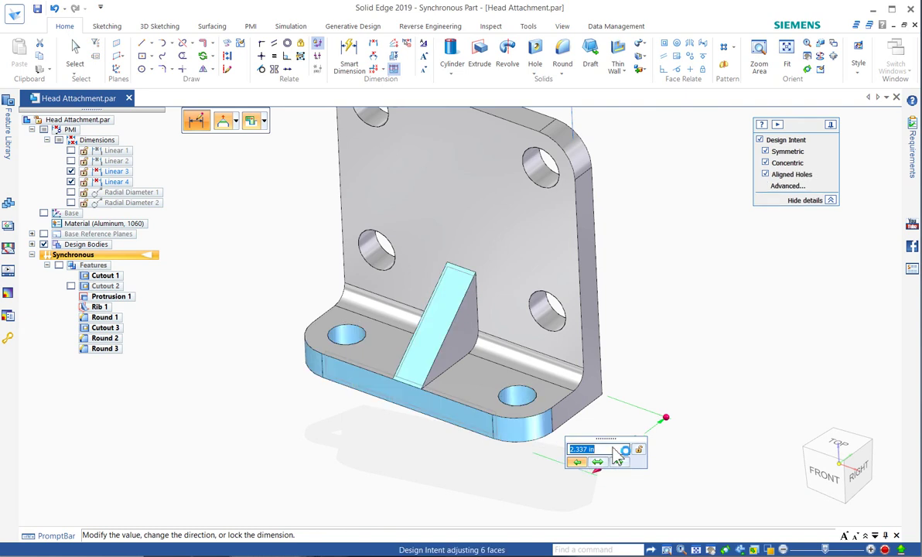
{"action": "scroll", "coordinate": [603, 454], "scroll_direction": "up", "scroll_amount": 8}
{"action": "left_click", "coordinate": [671, 353]}
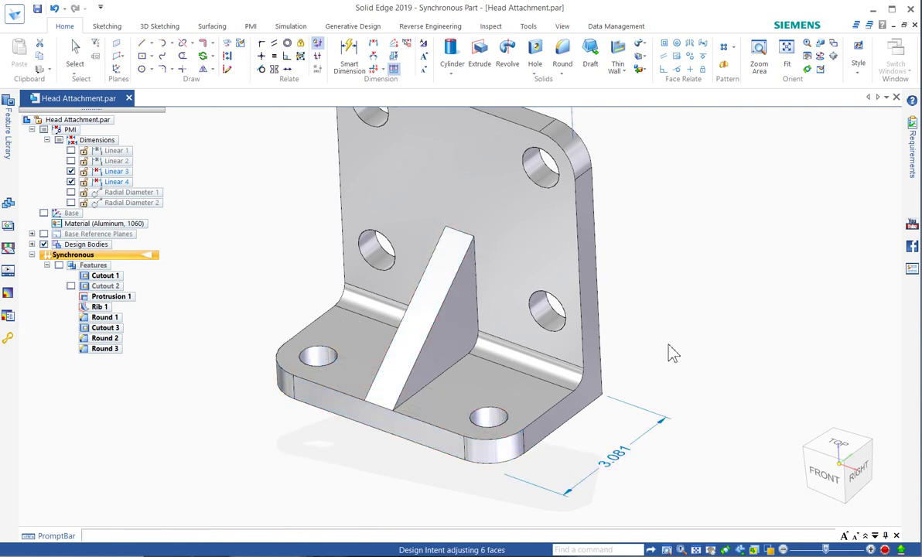
{"action": "left_click", "coordinate": [70, 286]}
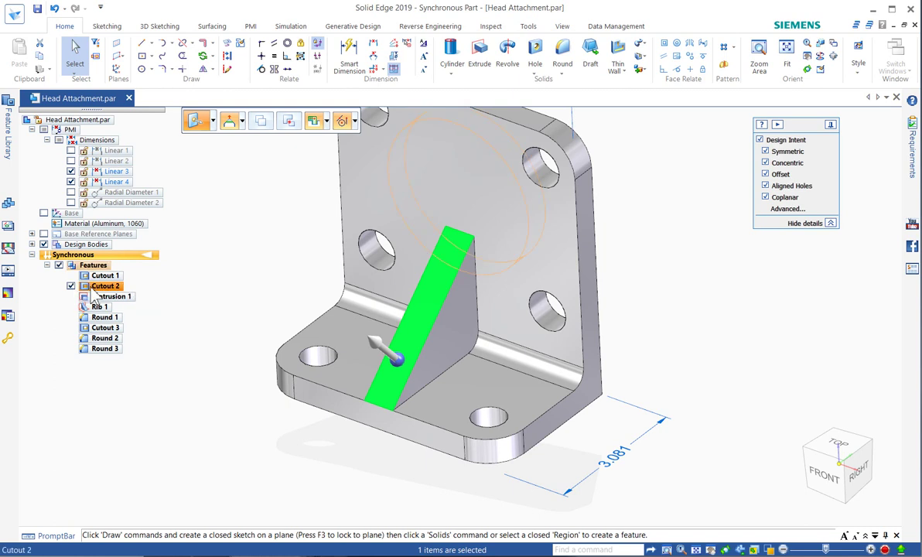
{"action": "left_click", "coordinate": [94, 286]}
{"action": "right_click", "coordinate": [95, 287]}
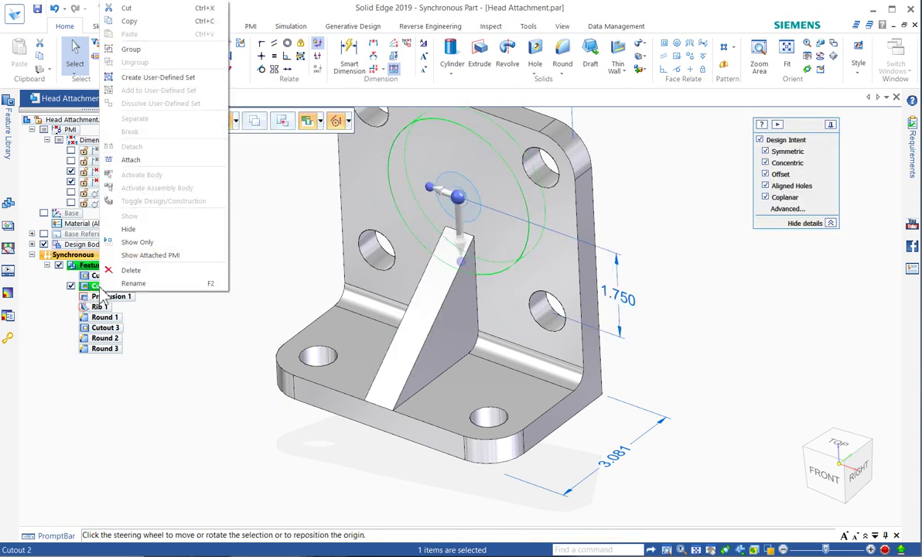
{"action": "left_click", "coordinate": [130, 159]}
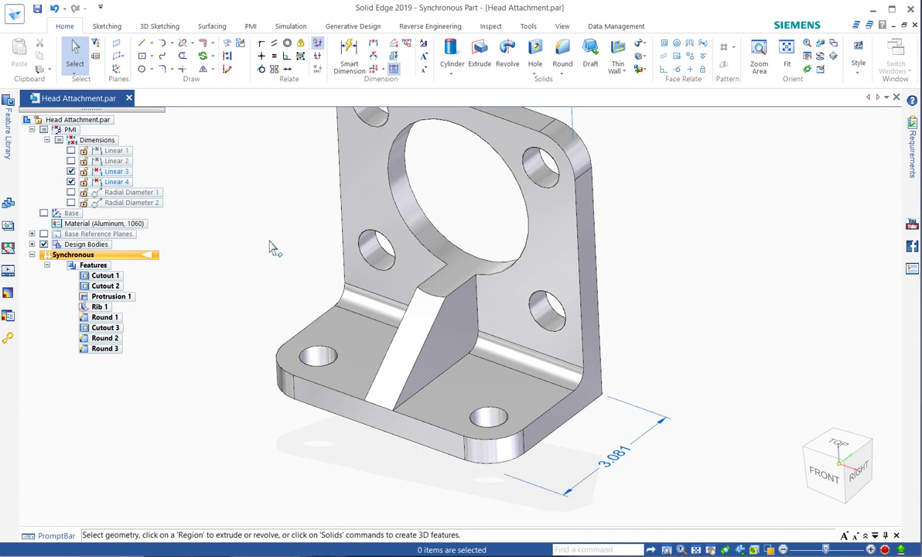
Undo three times to restore the bore and the 2.125 flange dimension, then select that dimension
{"action": "left_click", "coordinate": [55, 9]}
{"action": "left_click", "coordinate": [55, 8]}
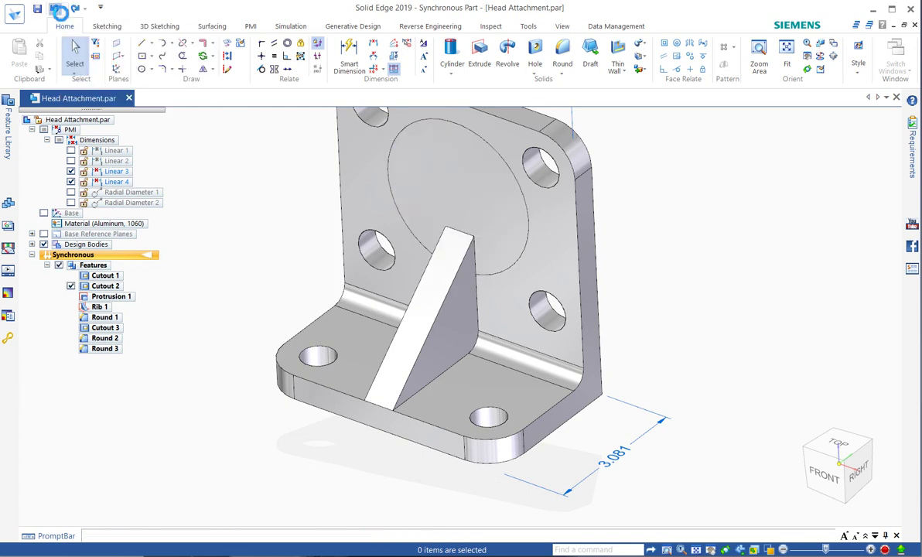
{"action": "left_click", "coordinate": [55, 9]}
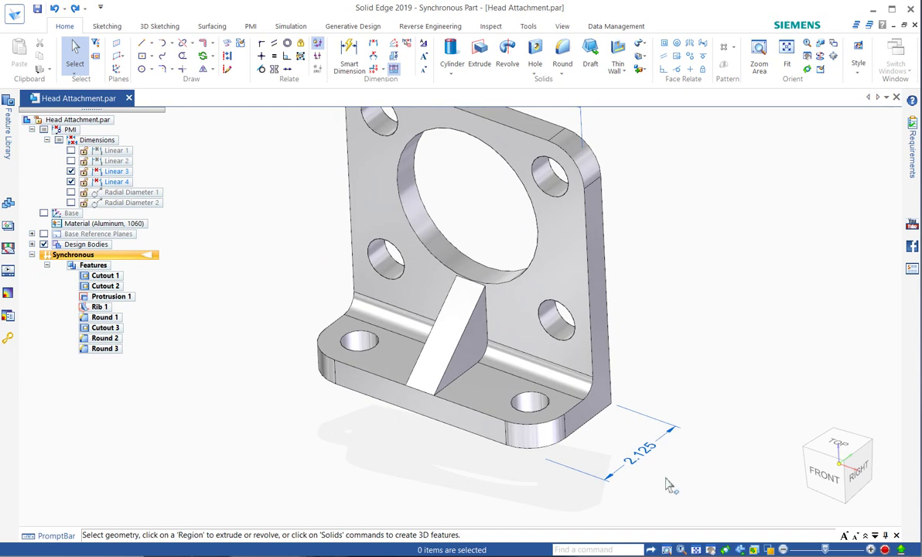
{"action": "left_click", "coordinate": [635, 468]}
{"action": "left_click", "coordinate": [634, 468]}
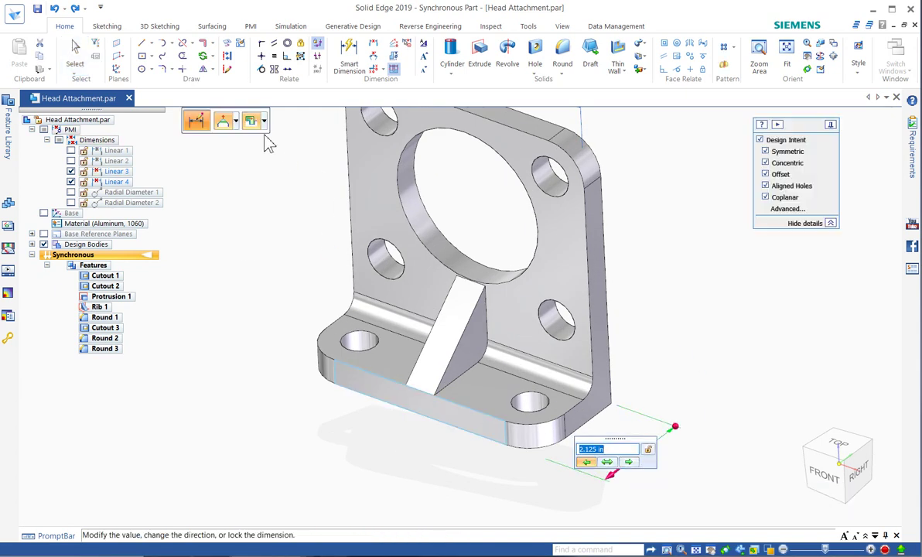
{"action": "key", "text": "Escape"}
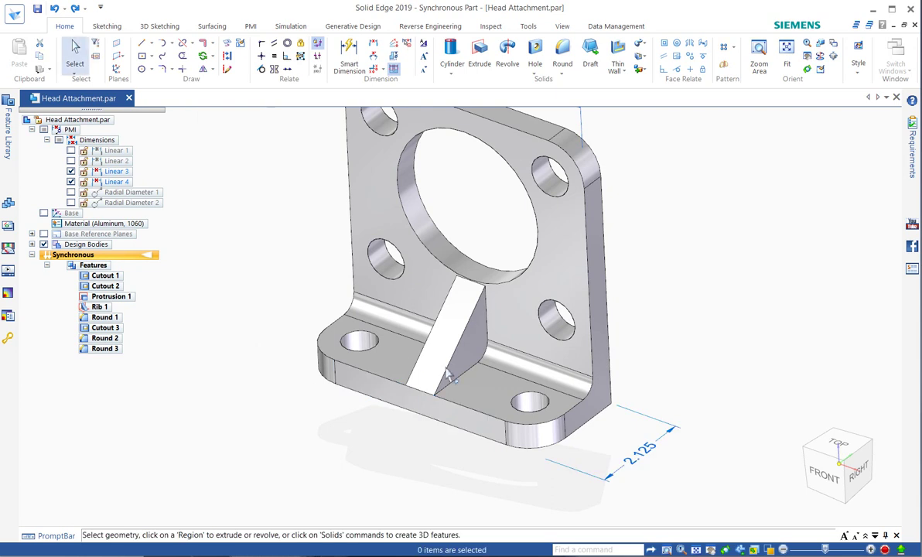
With the rib's sloped face selected, set the flange width dimension to 3.000
{"action": "left_click", "coordinate": [446, 343]}
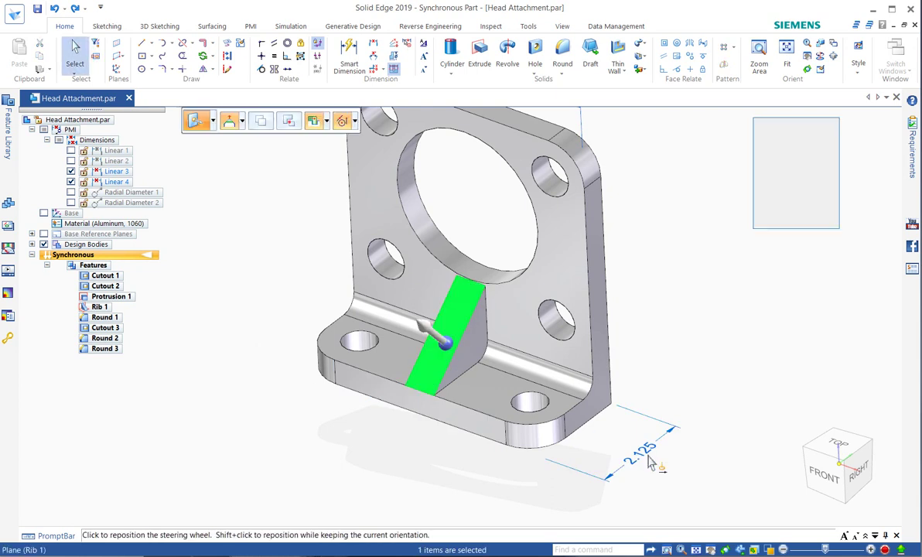
{"action": "left_click", "coordinate": [631, 466]}
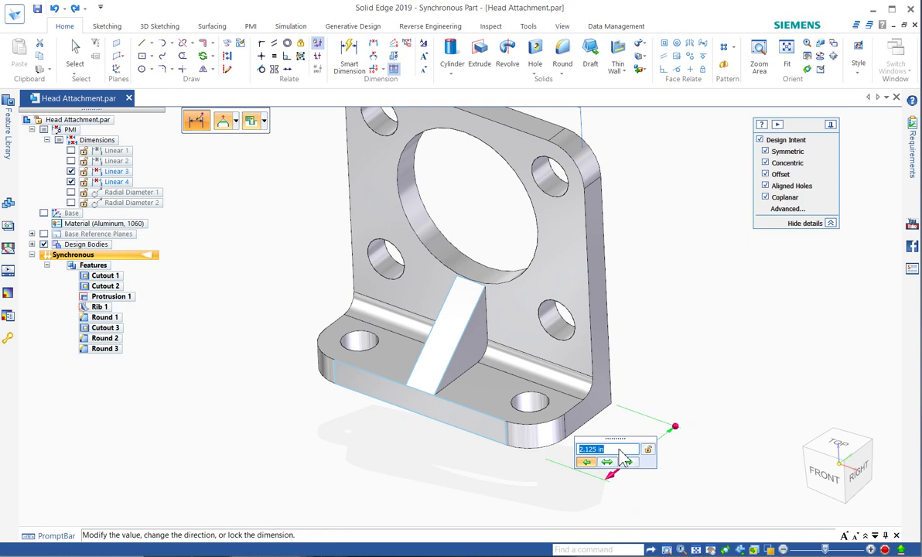
{"action": "scroll", "coordinate": [622, 460], "scroll_direction": "up", "scroll_amount": 1}
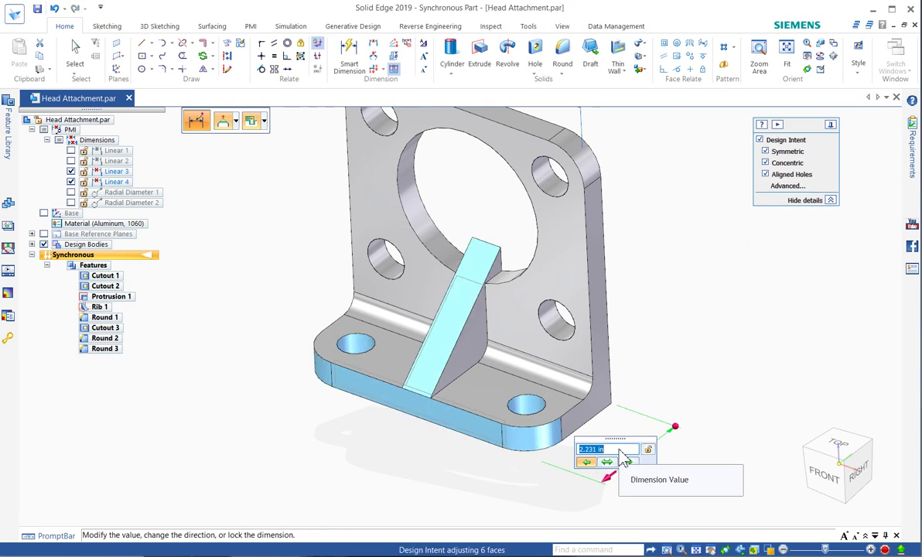
{"action": "scroll", "coordinate": [623, 458], "scroll_direction": "up", "scroll_amount": 5}
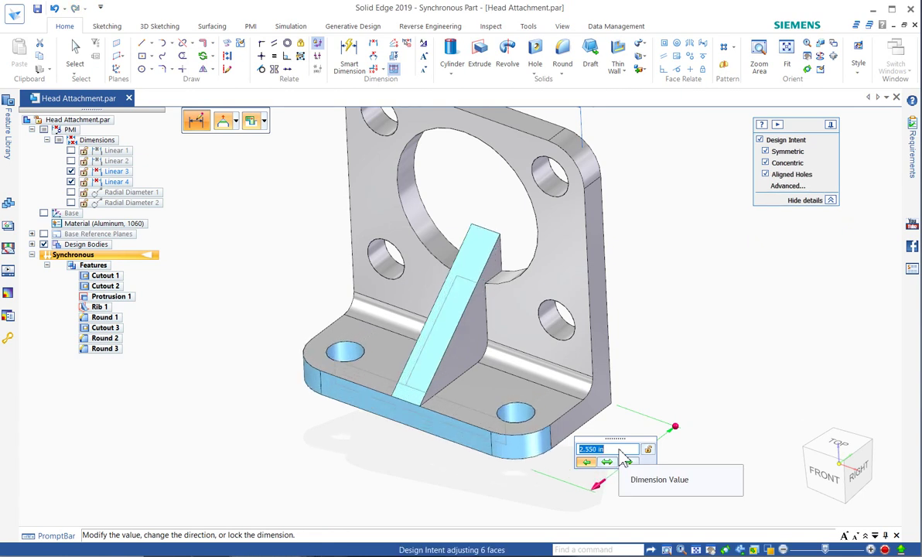
{"action": "scroll", "coordinate": [623, 460], "scroll_direction": "up", "scroll_amount": 1}
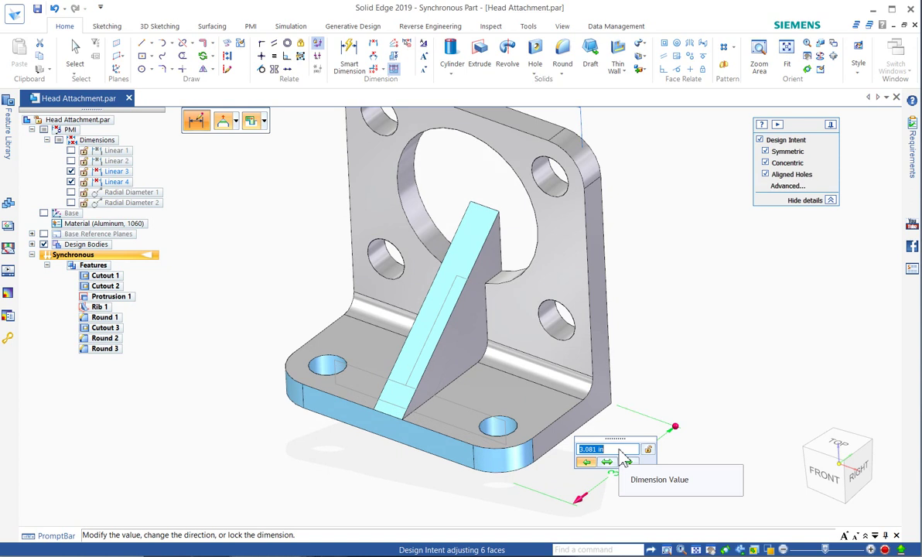
{"action": "type", "text": "3"}
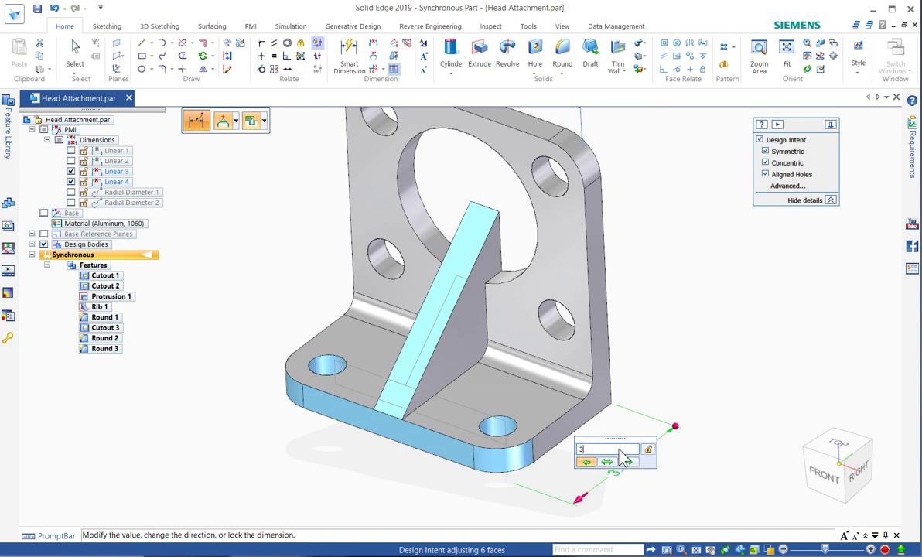
{"action": "key", "text": "Return"}
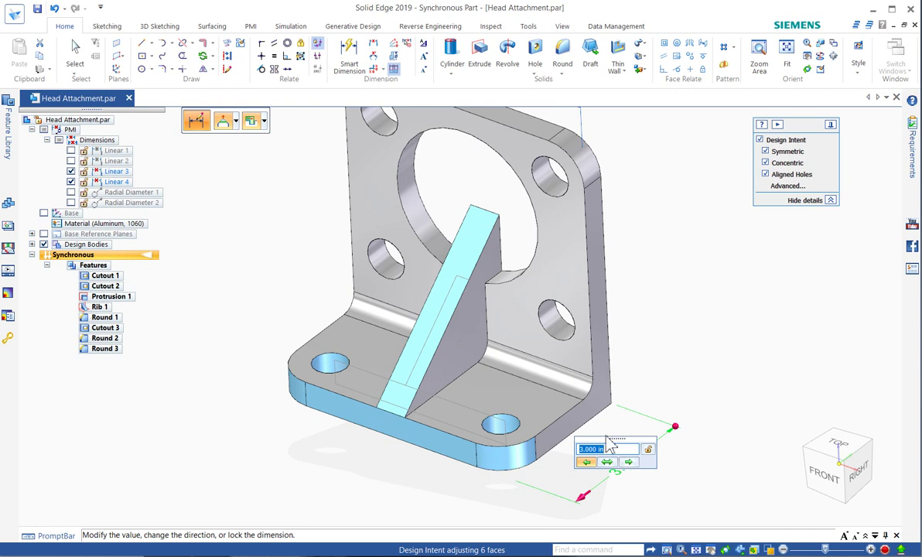
Set the 3.000 dimension edit's precedence to Model Priority and check the Extend/Trim options
{"action": "left_click", "coordinate": [263, 122]}
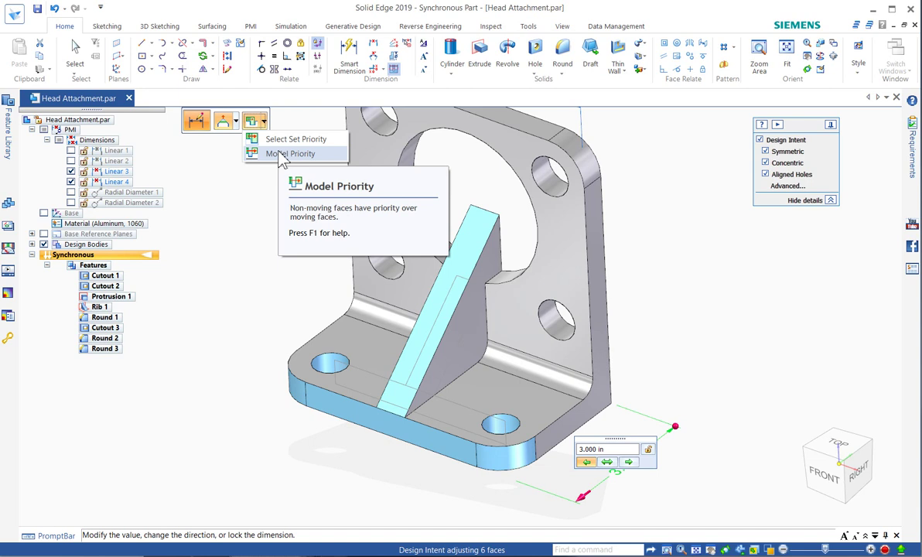
{"action": "left_click", "coordinate": [282, 156]}
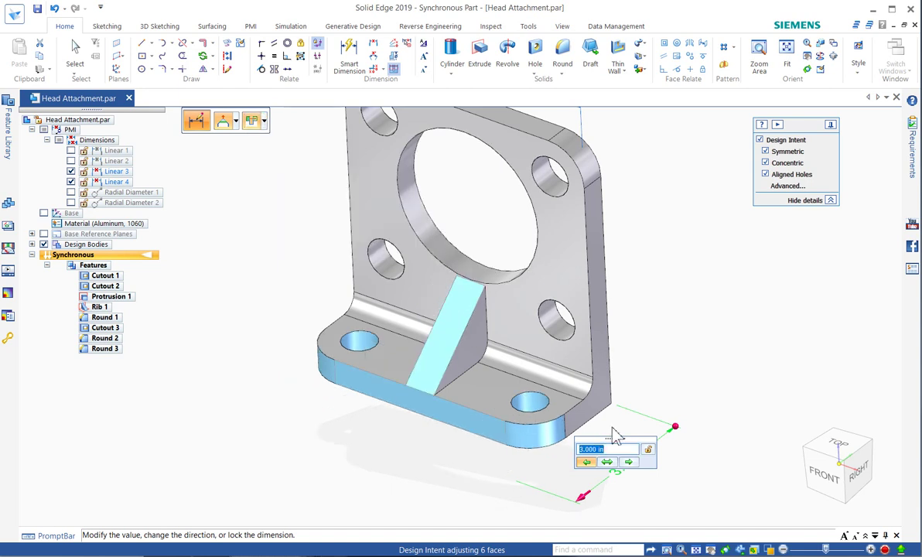
{"action": "scroll", "coordinate": [613, 455], "scroll_direction": "up", "scroll_amount": 3}
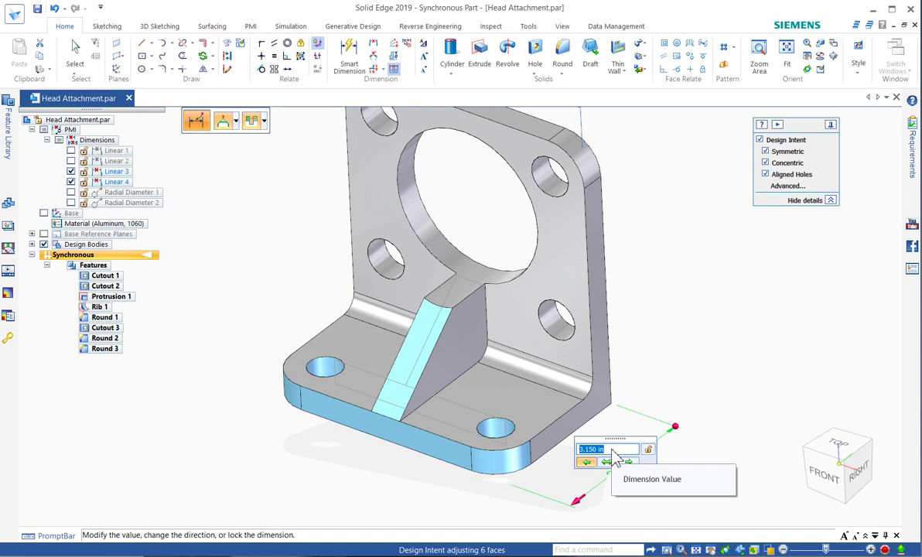
{"action": "scroll", "coordinate": [613, 455], "scroll_direction": "down", "scroll_amount": 3}
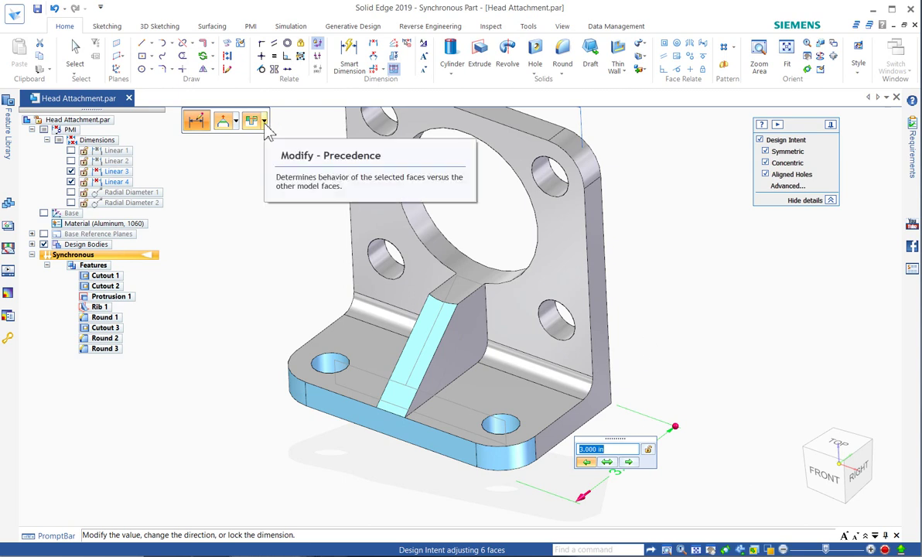
{"action": "left_click", "coordinate": [236, 129]}
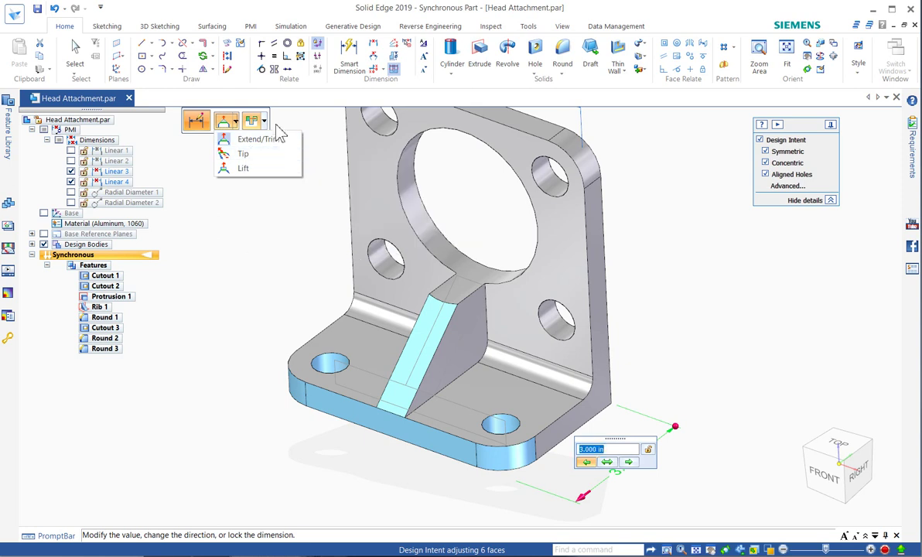
Close the 3.000 dimension edit, clear the selection, and bring up the status-bar recording controls
{"action": "key", "text": "Escape"}
{"action": "left_click", "coordinate": [415, 361]}
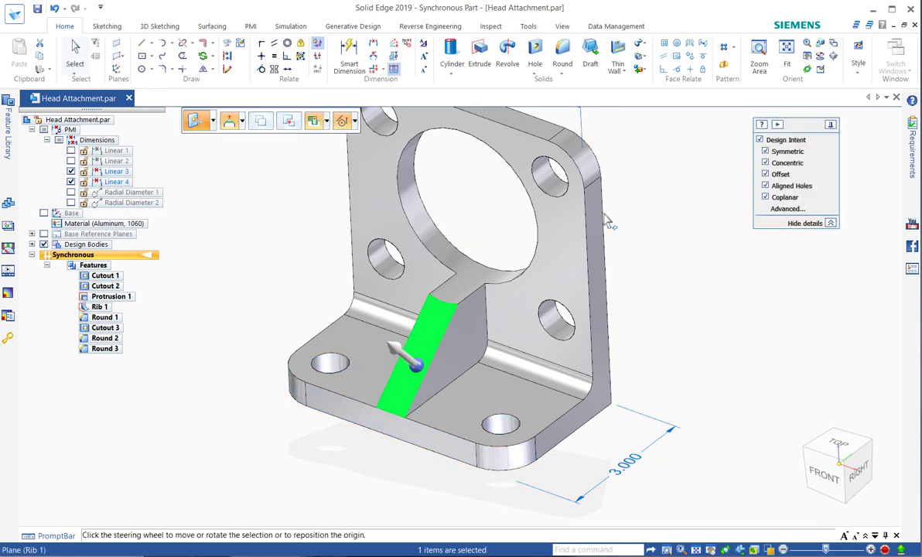
{"action": "key", "text": "Escape"}
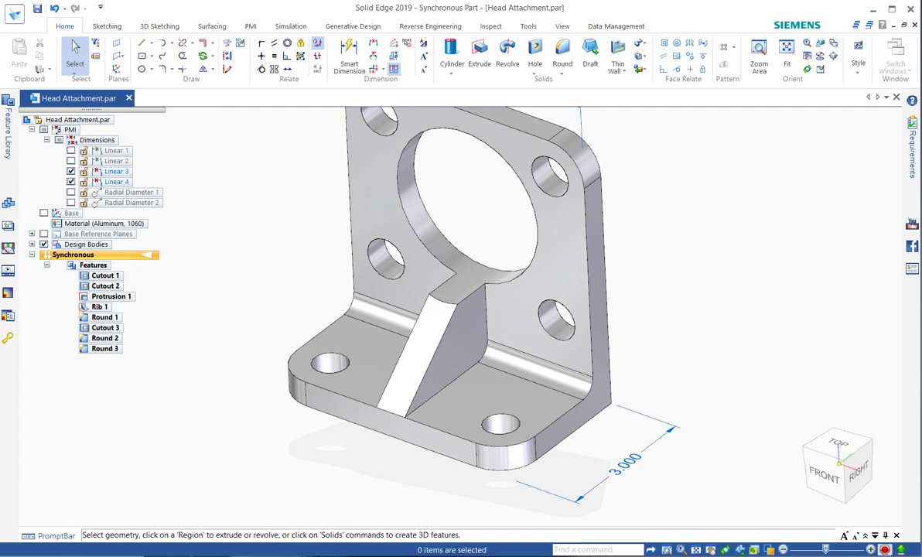
{"action": "left_click", "coordinate": [884, 549]}
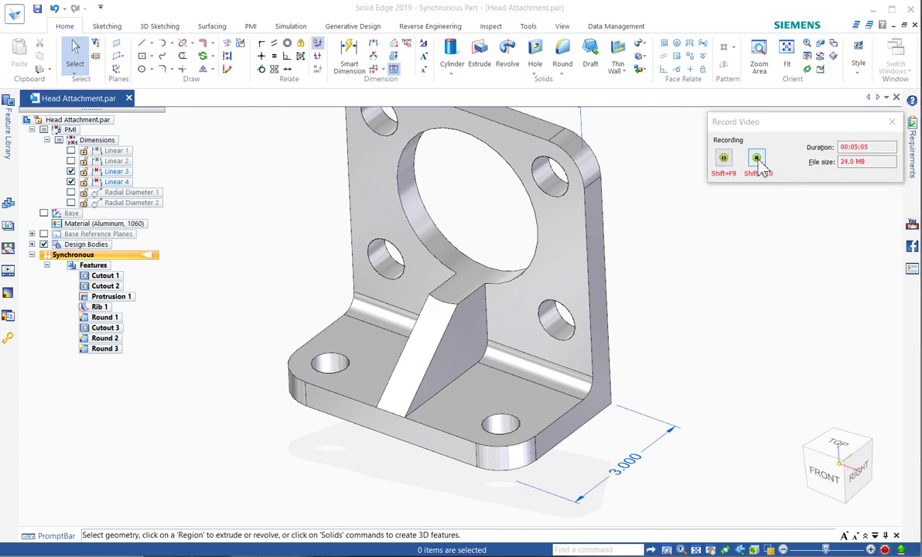